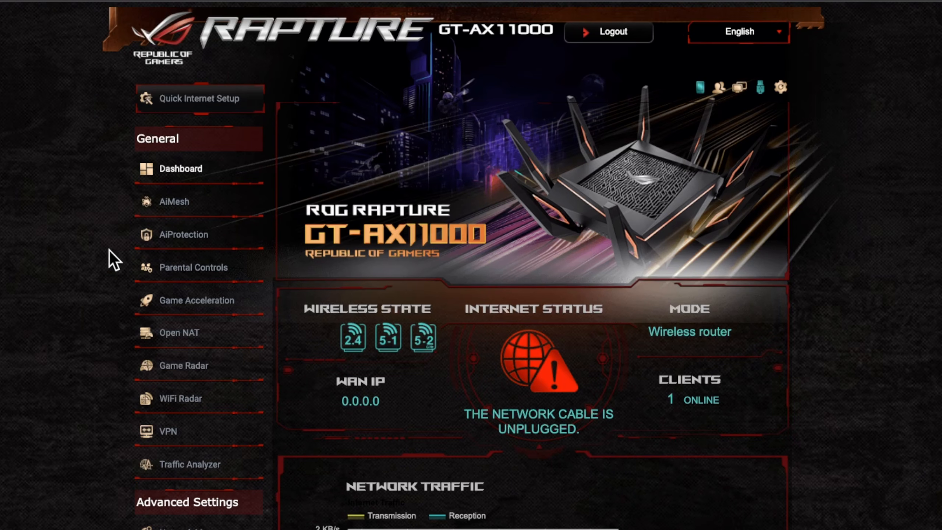
# Open the AiProtection page and review its network protection features, including Router Security Assessment, Malicious Sites Blocking and Two-Way IPS.
pyautogui.click(182, 235)
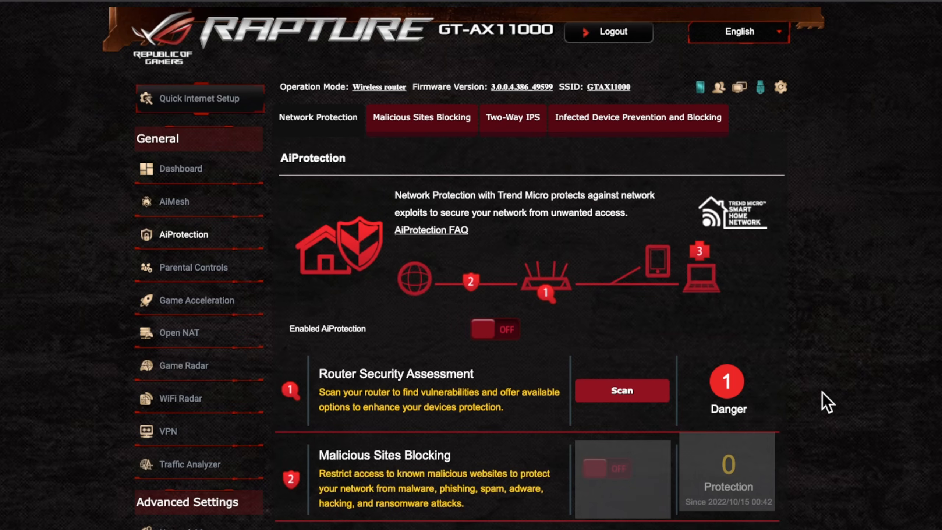
pyautogui.scroll(-3, 822, 393)
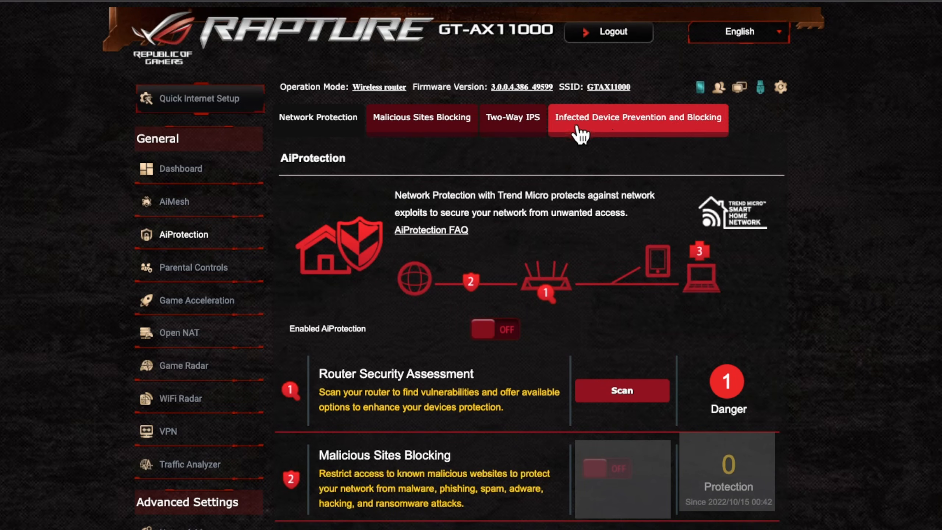
pyautogui.scroll(-1, 410, 288)
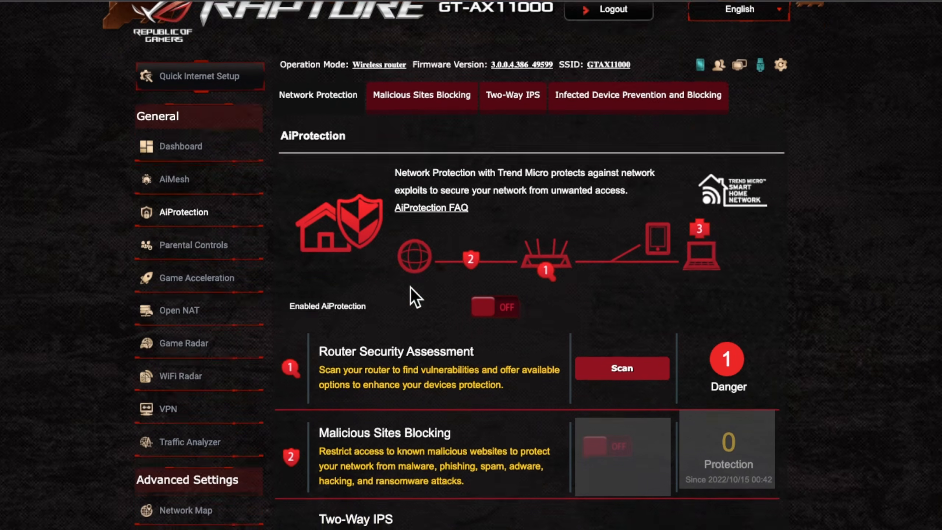
pyautogui.scroll(-3, 411, 288)
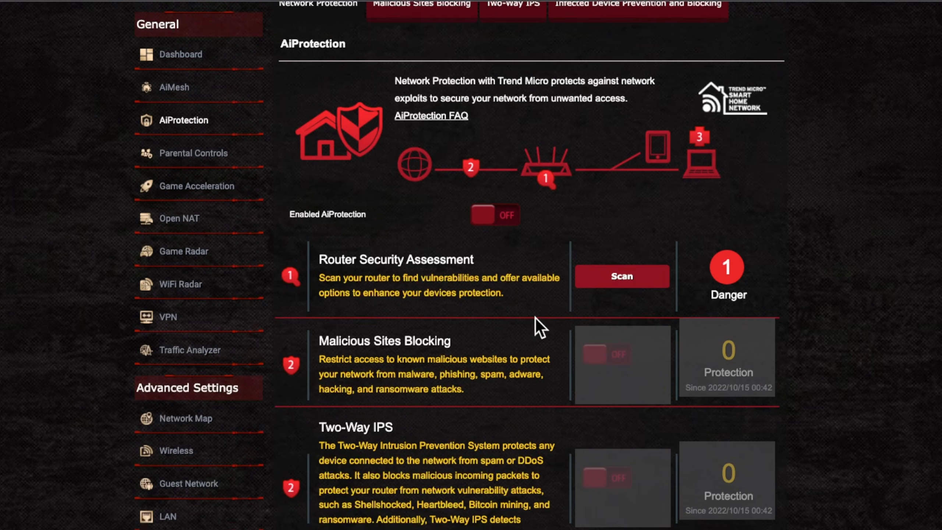
pyautogui.scroll(-2, 536, 318)
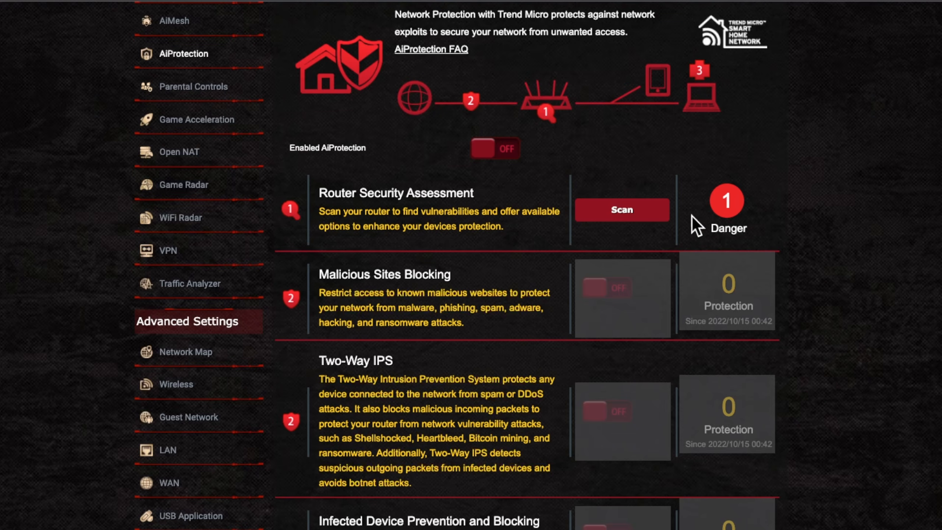
pyautogui.scroll(3, 692, 215)
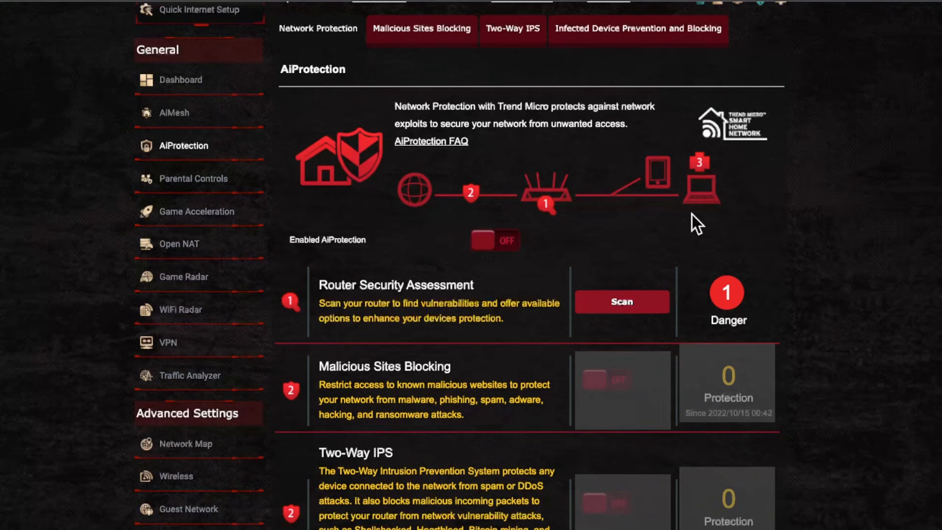
# Run the Router Security Assessment scan and examine the item about changing the default router login username and password.
pyautogui.click(631, 304)
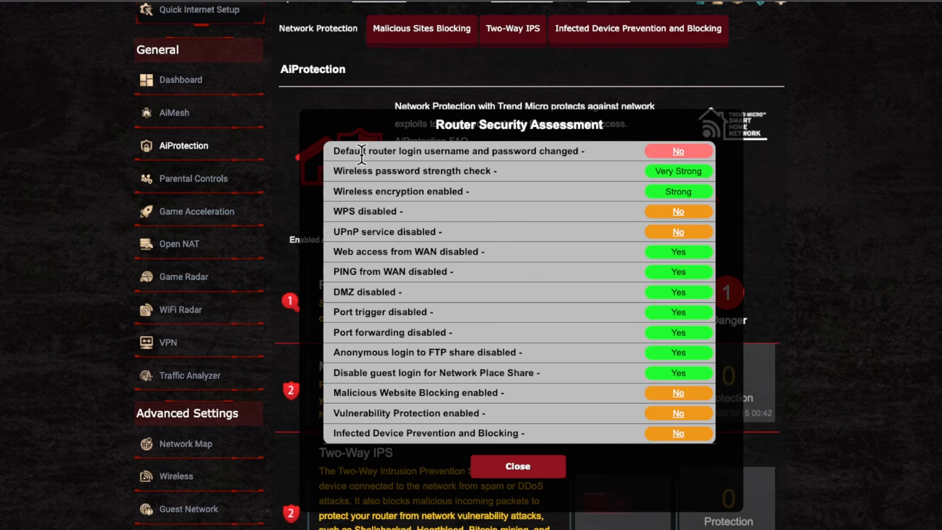
pyautogui.moveTo(334, 152); pyautogui.dragTo(585, 155)
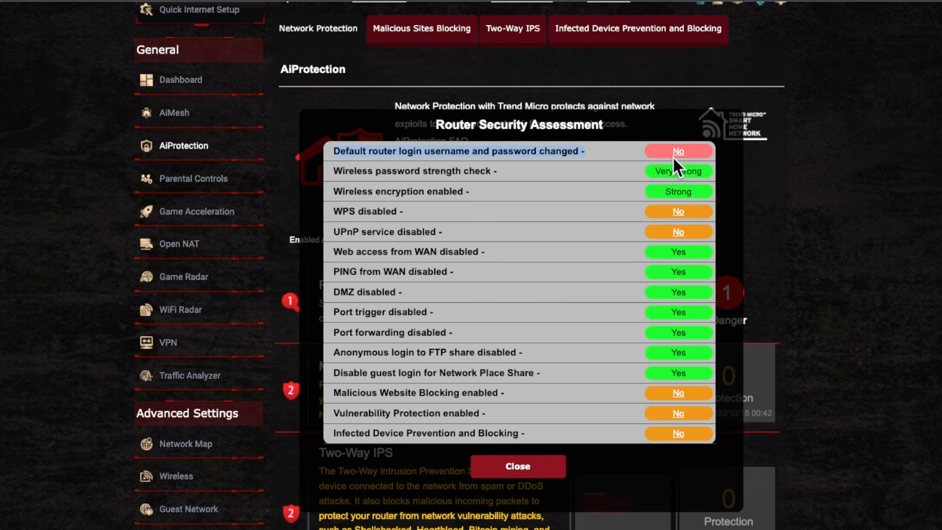
pyautogui.moveTo(677, 153)
pyautogui.moveTo(685, 243)
# In the Administration system settings, enter the current login password and change the router login name to admin1.
pyautogui.click(422, 201)
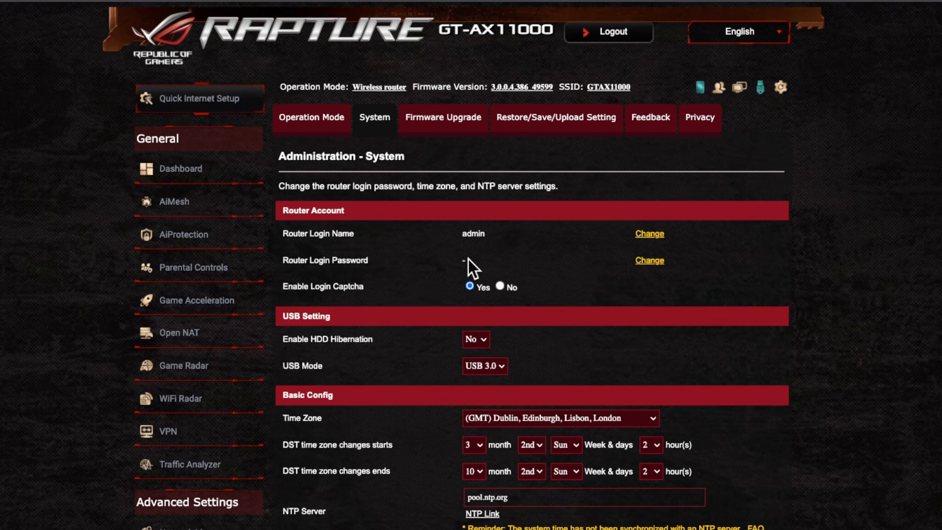
pyautogui.scroll(-5, 106, 483)
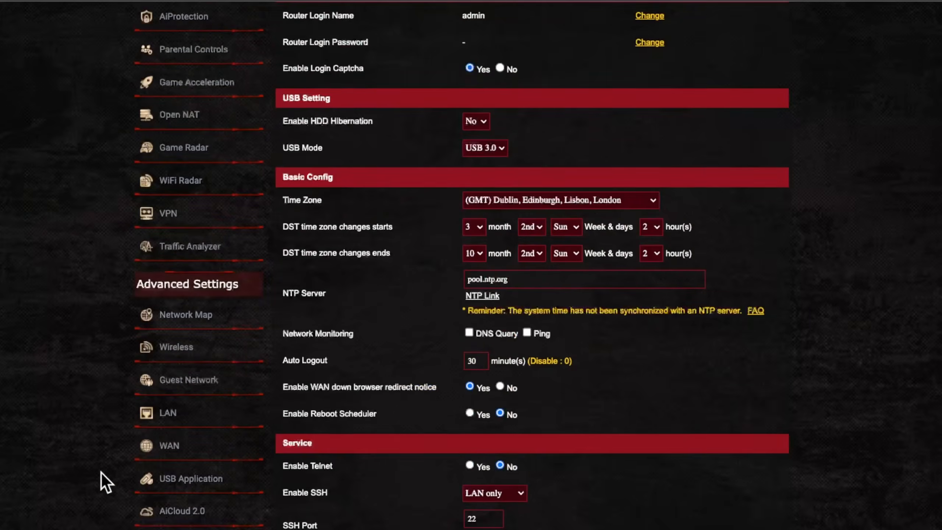
pyautogui.scroll(-3, 102, 473)
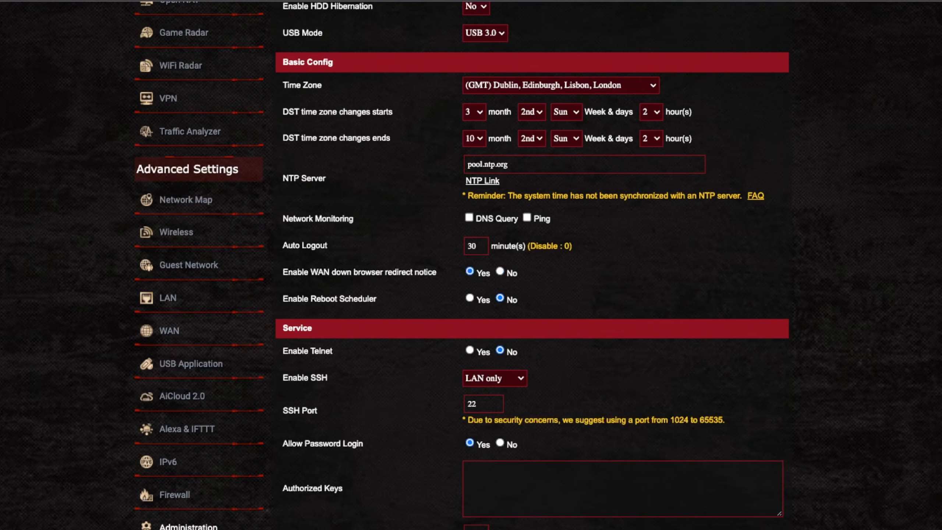
pyautogui.scroll(8, 386, 512)
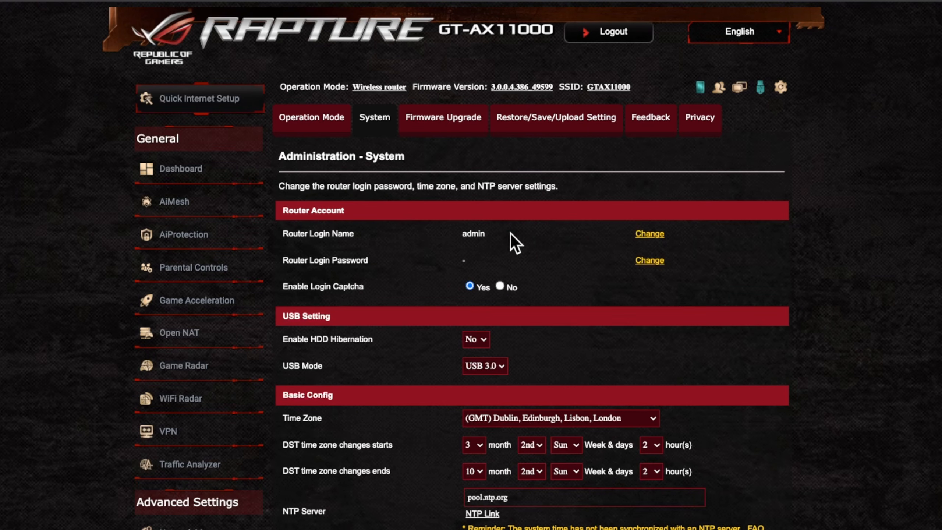
pyautogui.click(650, 234)
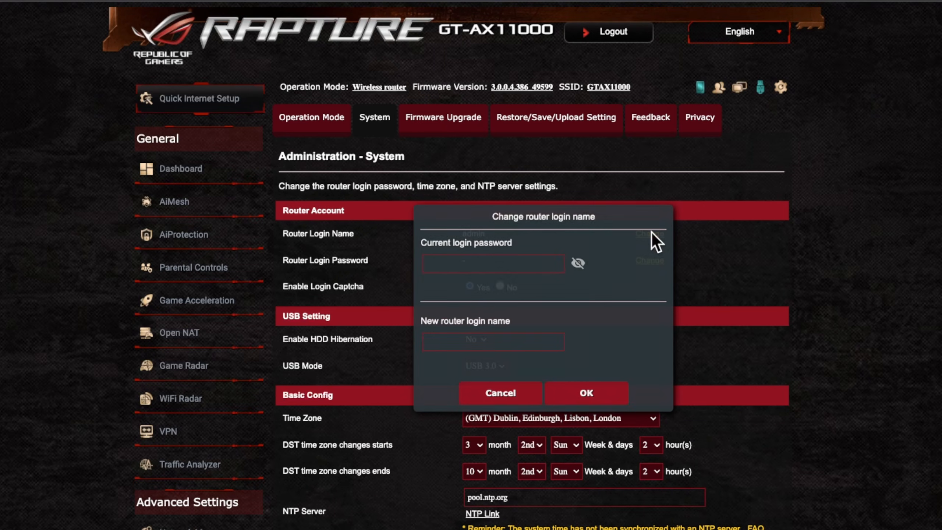
pyautogui.click(453, 263)
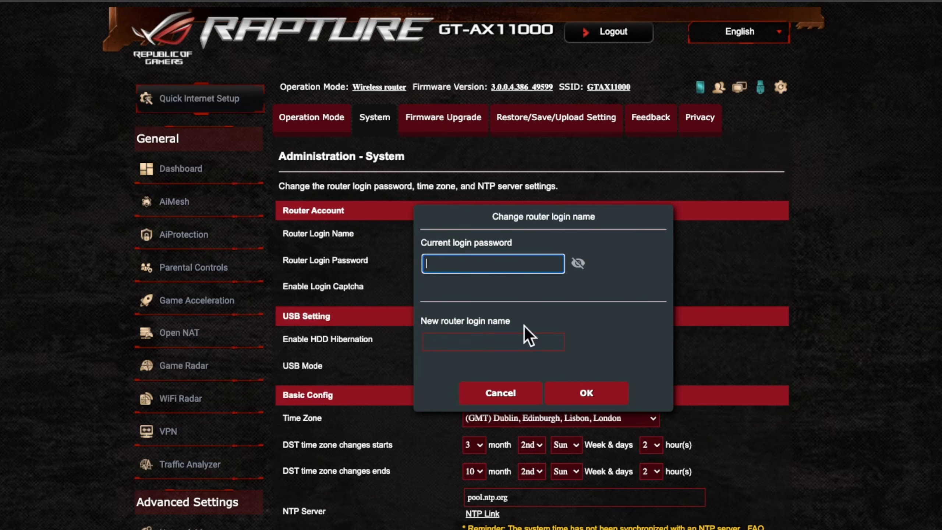
pyautogui.press('super+v')
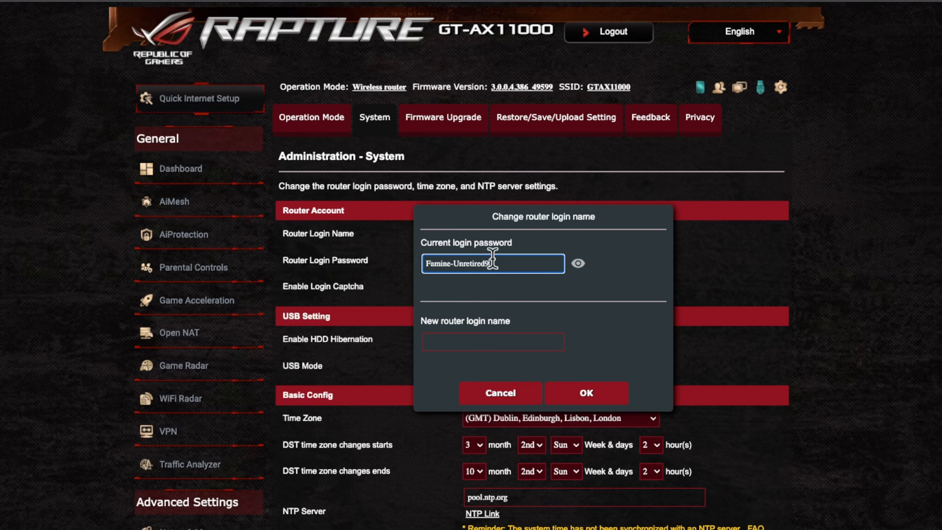
pyautogui.click(442, 342)
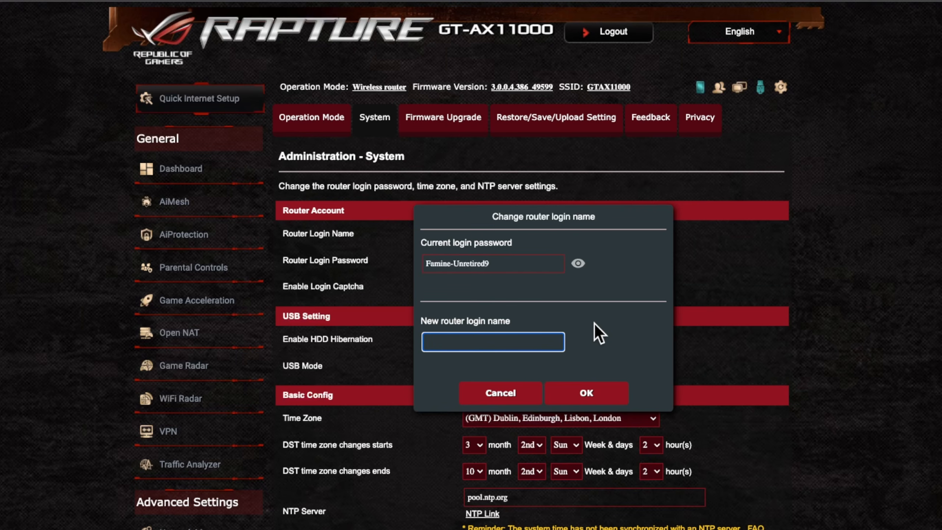
pyautogui.write('admin1')
pyautogui.click(586, 395)
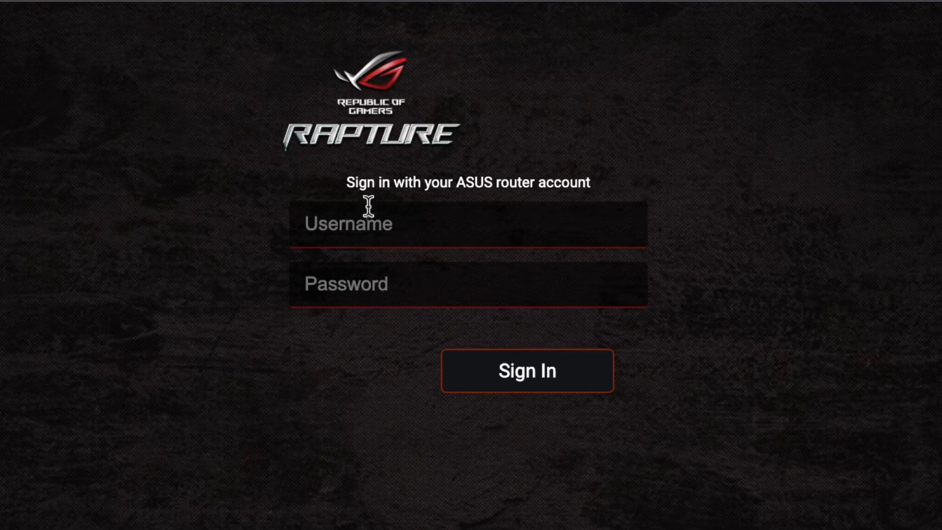
# Sign in to the router account with the username admin1 and the login password.
pyautogui.click(383, 225)
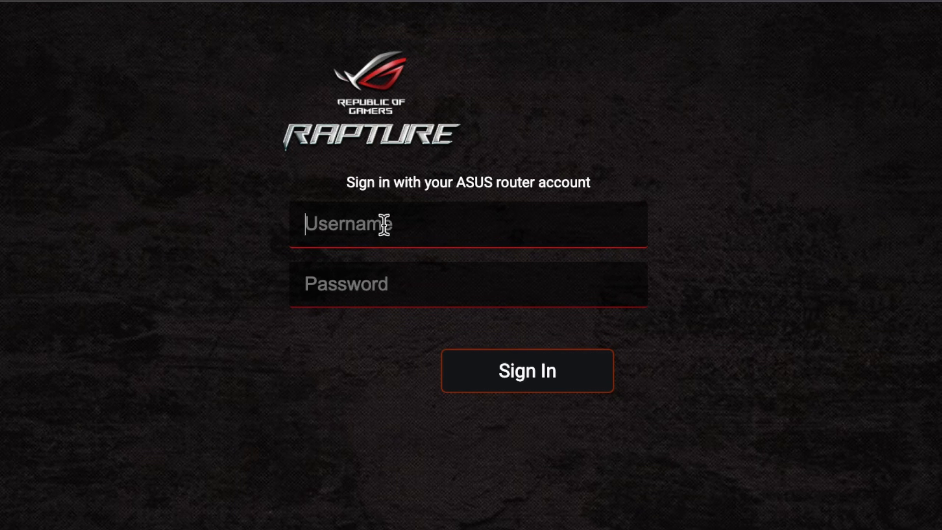
pyautogui.write('admin1')
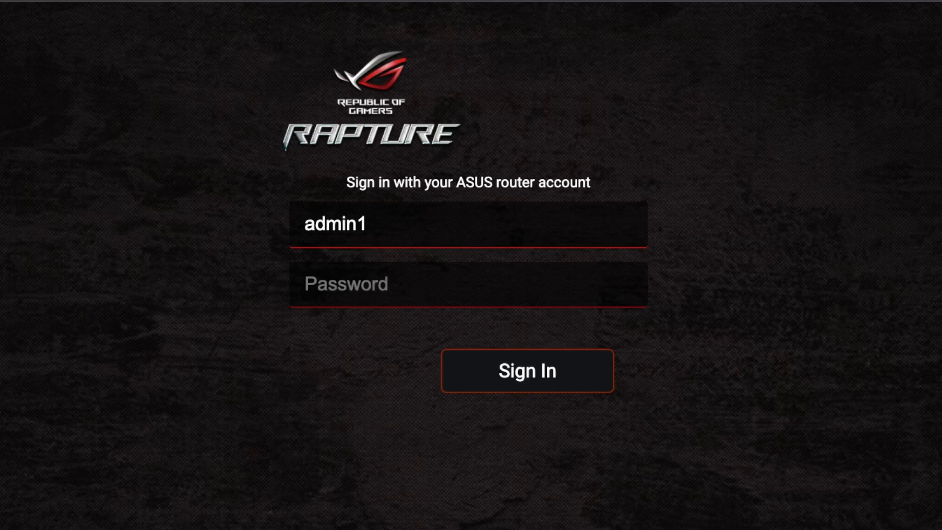
pyautogui.click(346, 279)
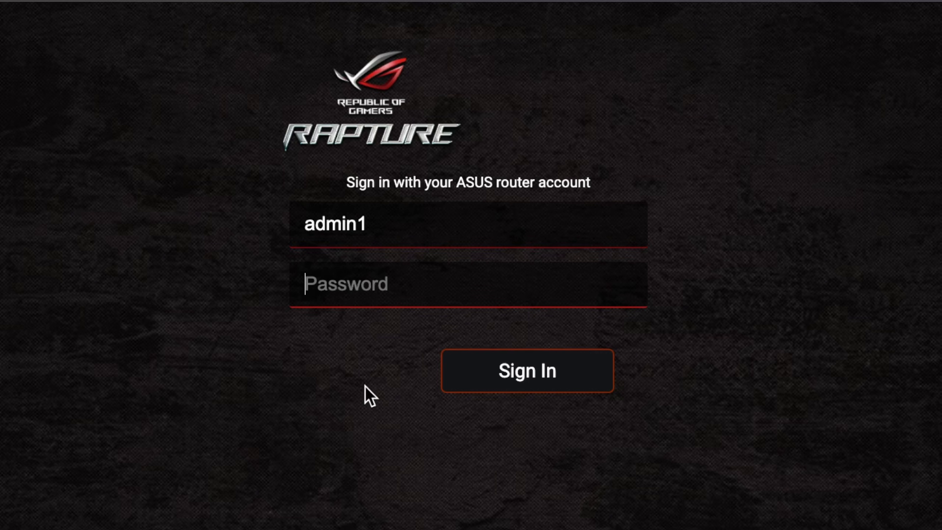
pyautogui.hotkey('ctrl', 'v')
pyautogui.click(505, 374)
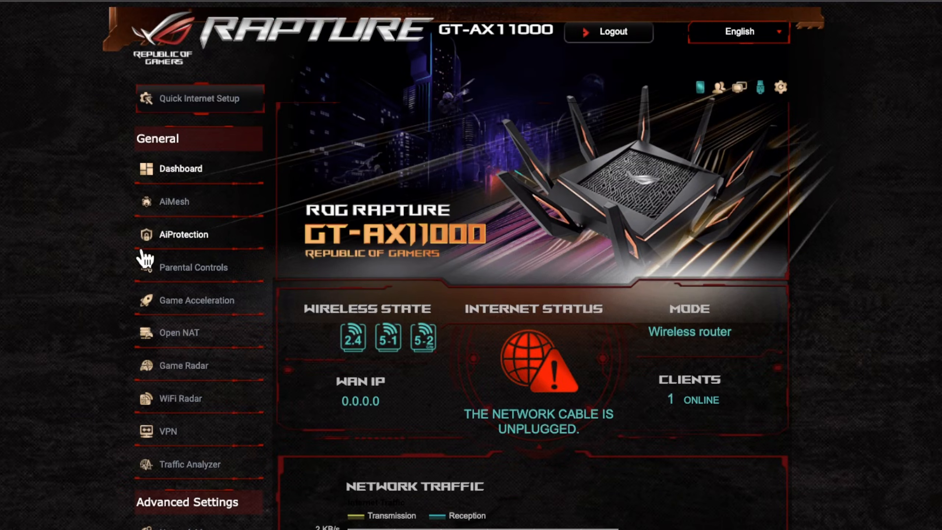
# Run the Router Security Assessment again from AiProtection and examine the WPS and UPnP service items.
pyautogui.click(173, 239)
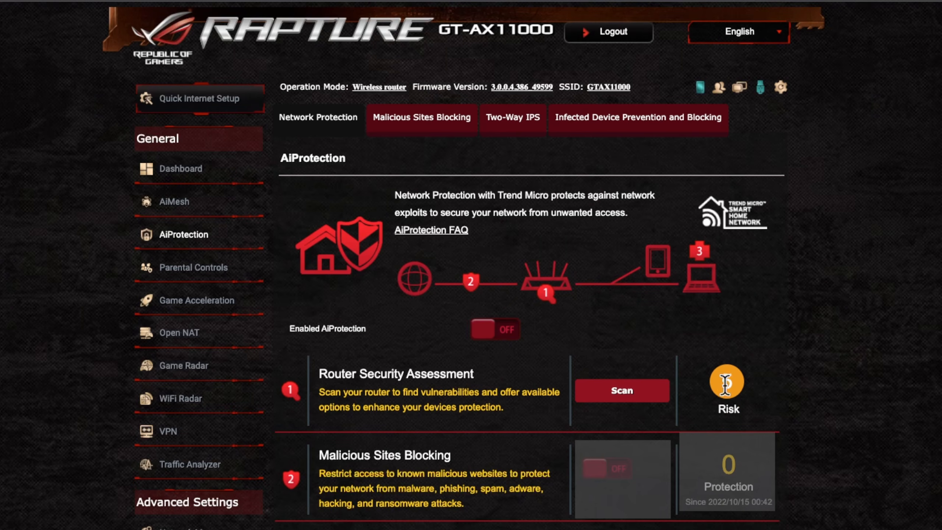
pyautogui.click(622, 394)
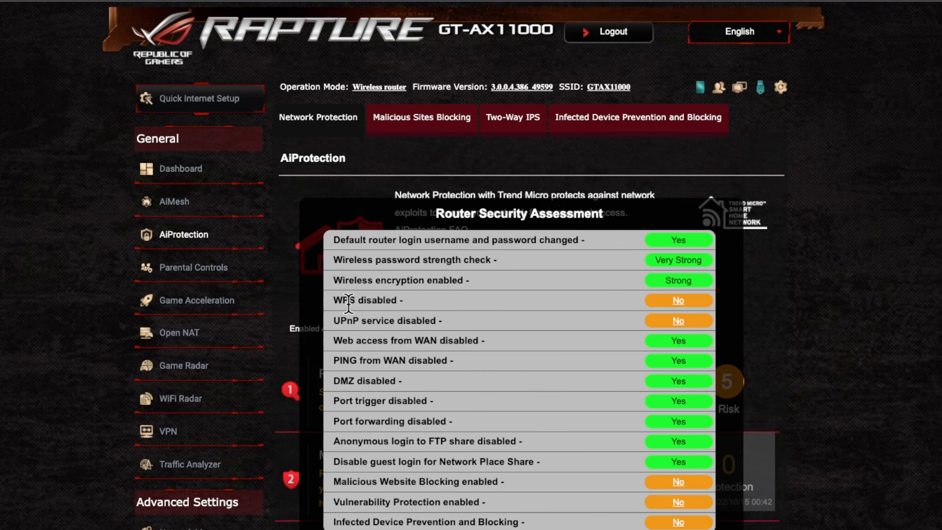
pyautogui.moveTo(333, 301); pyautogui.dragTo(455, 326)
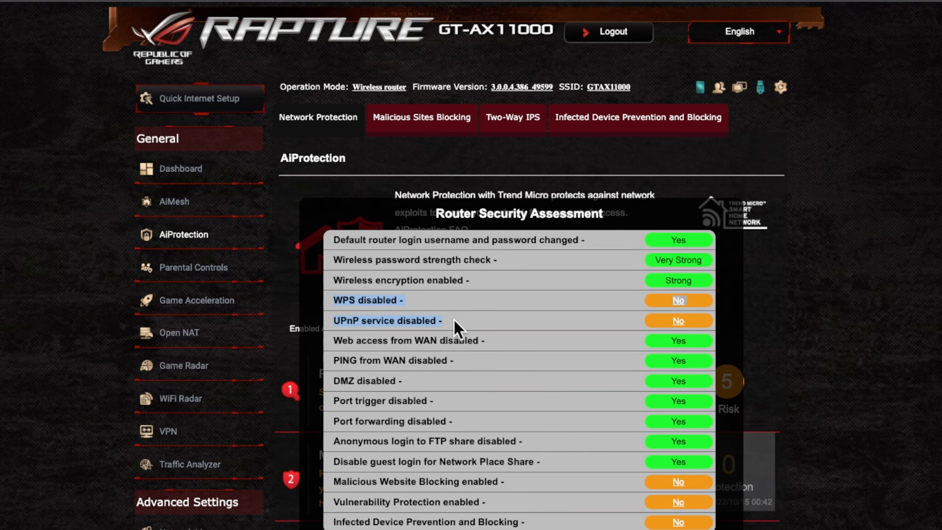
pyautogui.click(352, 308)
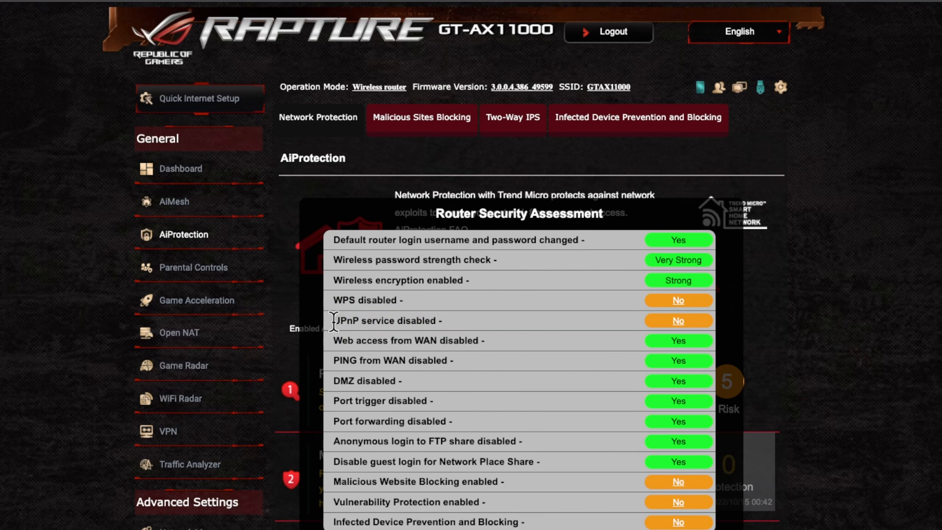
pyautogui.moveTo(334, 321); pyautogui.dragTo(360, 322)
pyautogui.click(335, 299)
pyautogui.moveTo(336, 299); pyautogui.dragTo(356, 300)
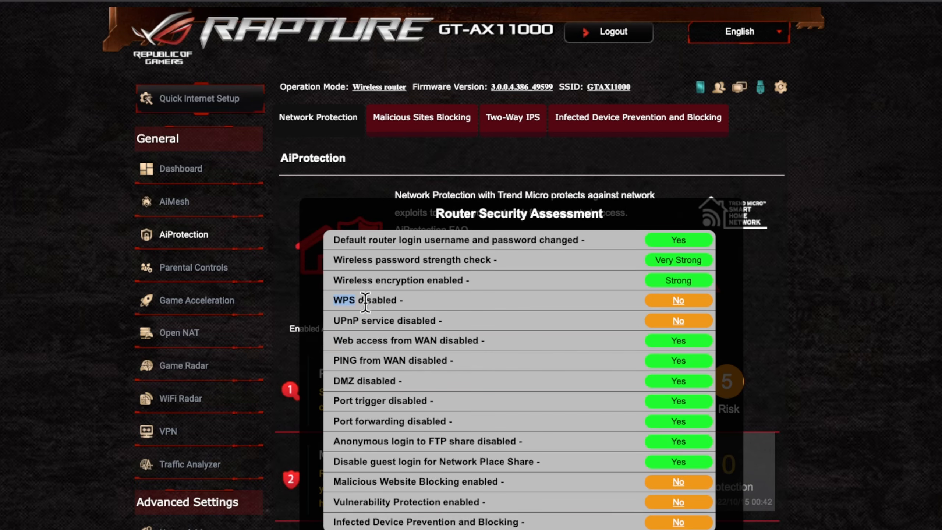
pyautogui.click(418, 320)
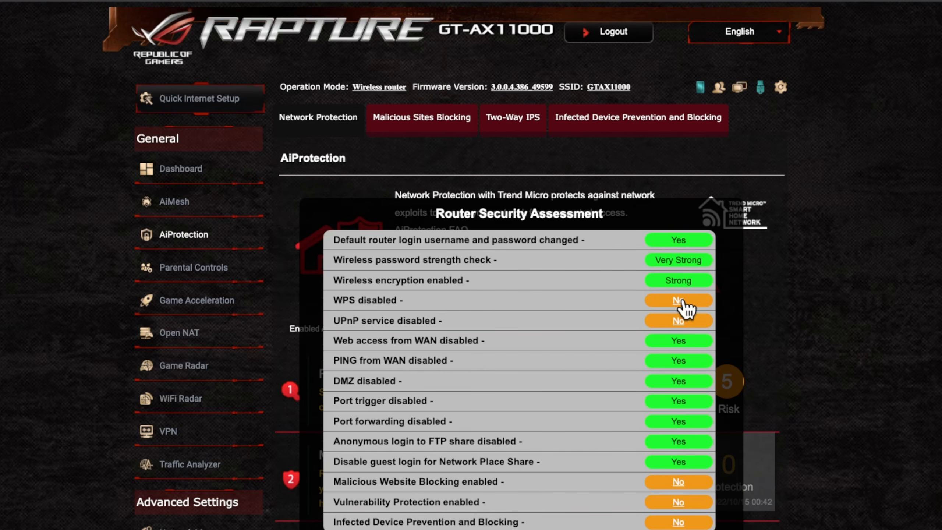
# Go to the wireless WPS settings from the assessment's WPS item and disable WPS.
pyautogui.moveTo(680, 302)
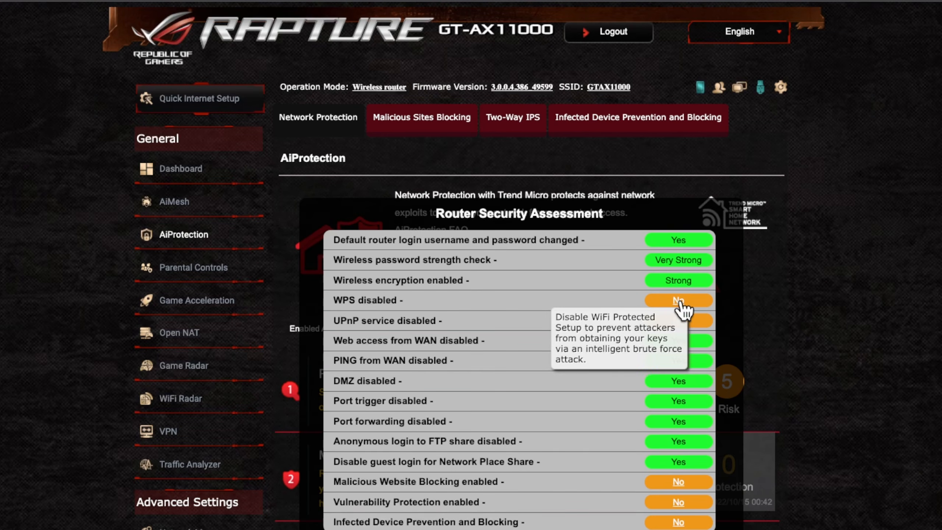
pyautogui.click(679, 301)
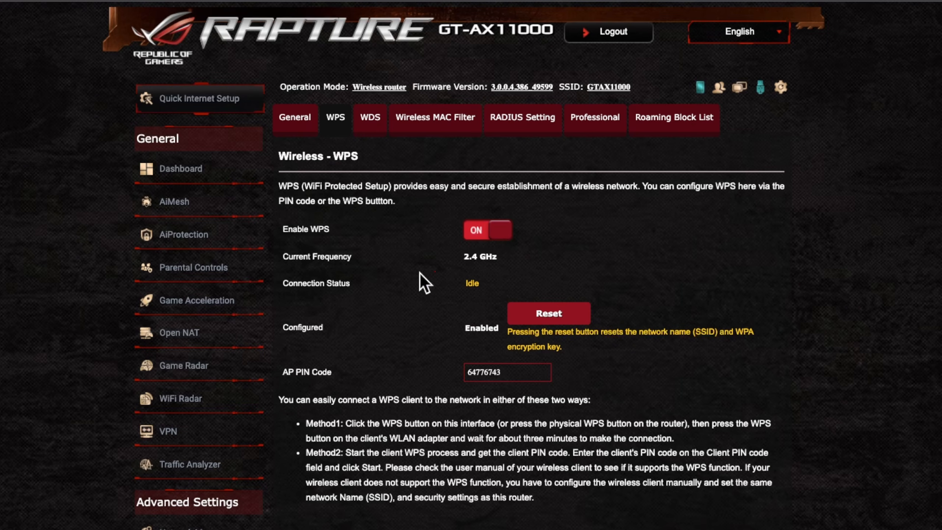
pyautogui.click(481, 233)
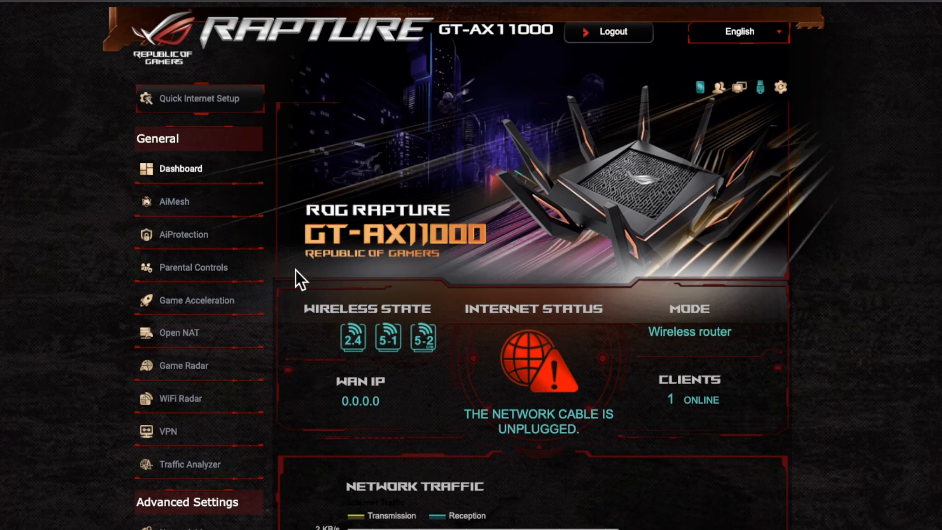
# Run the Router Security Assessment again from AiProtection and open the settings linked to the UPnP service item.
pyautogui.click(183, 241)
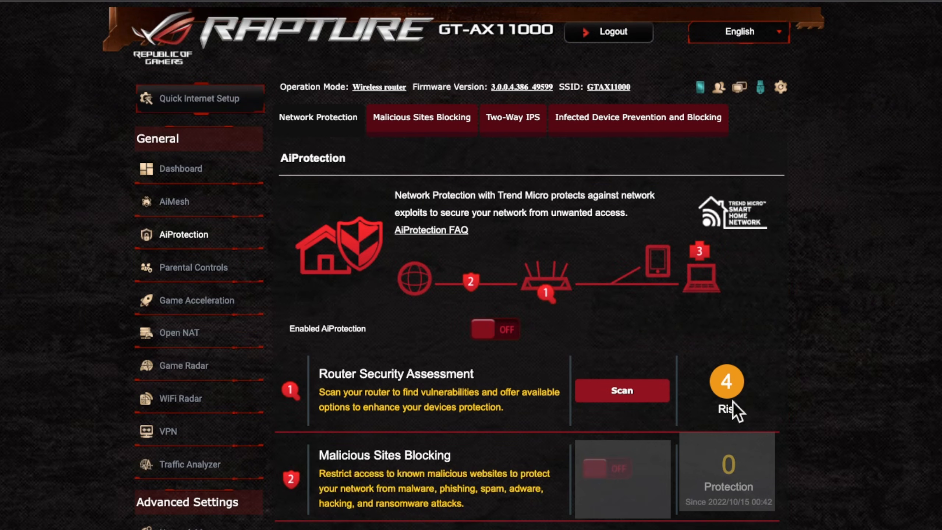
pyautogui.click(621, 393)
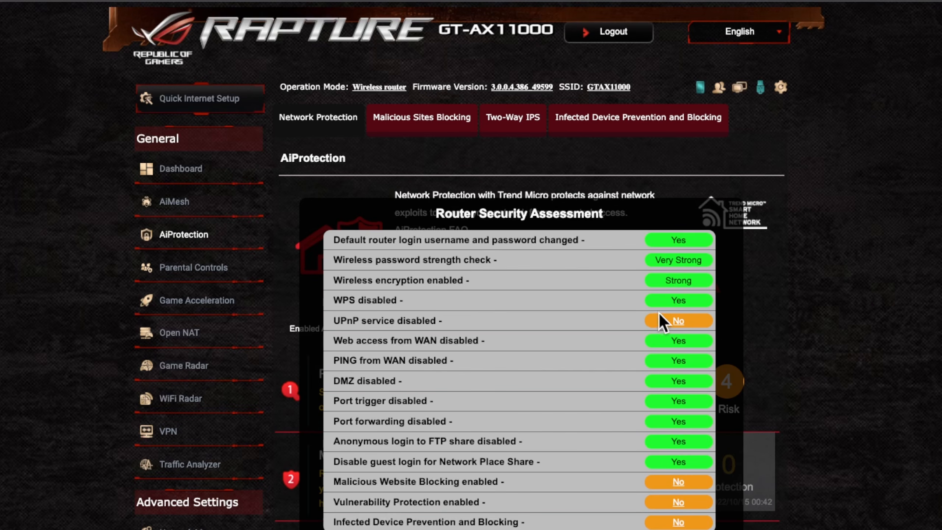
pyautogui.moveTo(677, 327)
pyautogui.click(684, 320)
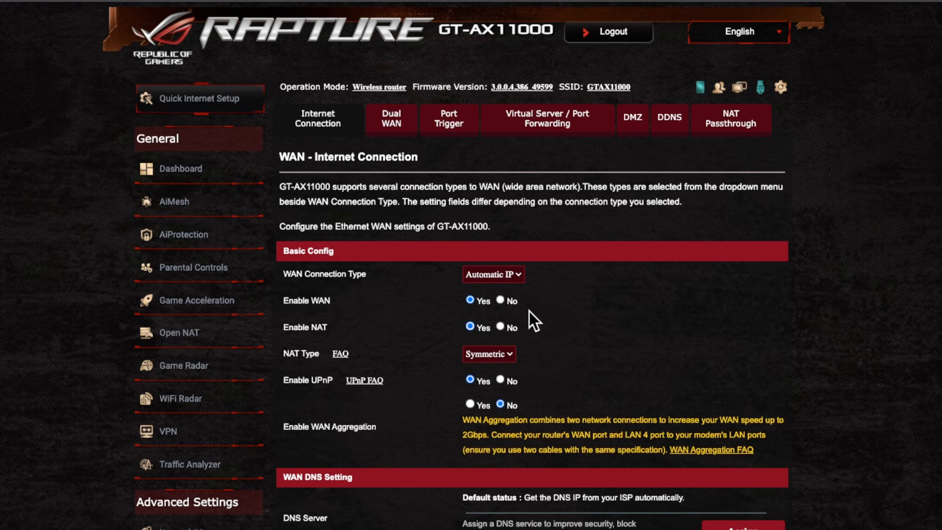
# Disable UPnP in the basic configuration of the WAN Internet Connection settings.
pyautogui.scroll(-5, 631, 390)
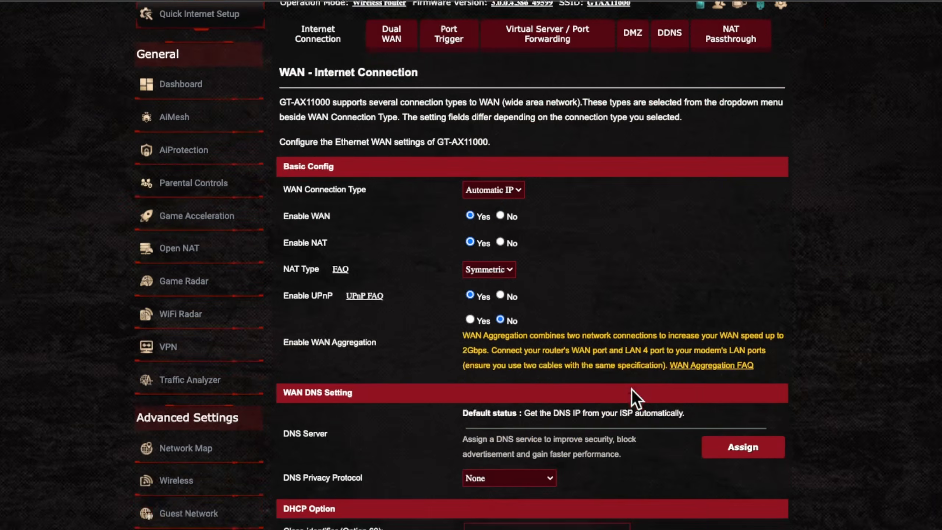
pyautogui.scroll(-7, 678, 432)
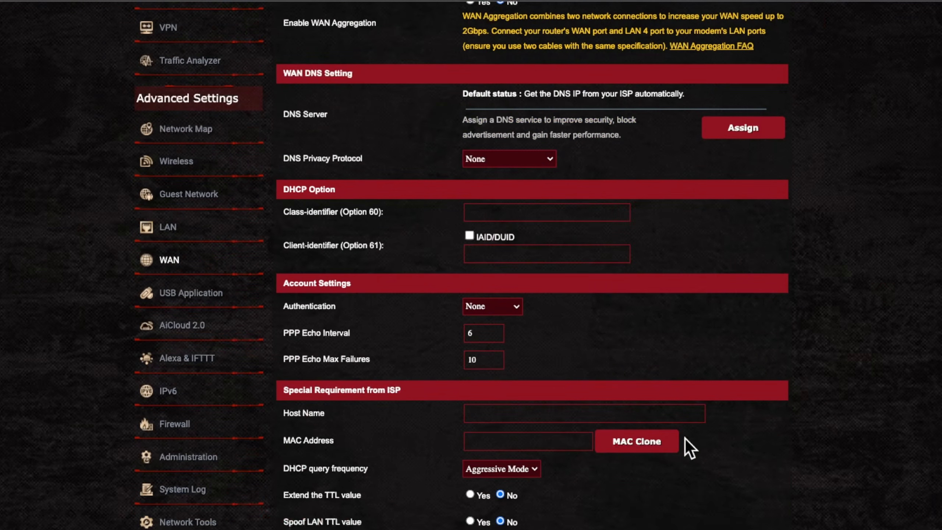
pyautogui.scroll(9, 703, 452)
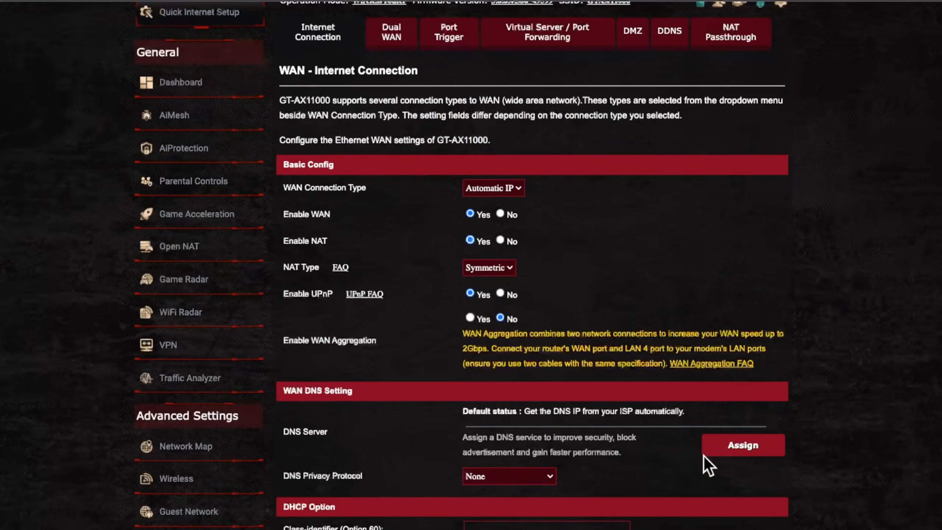
pyautogui.scroll(3, 678, 466)
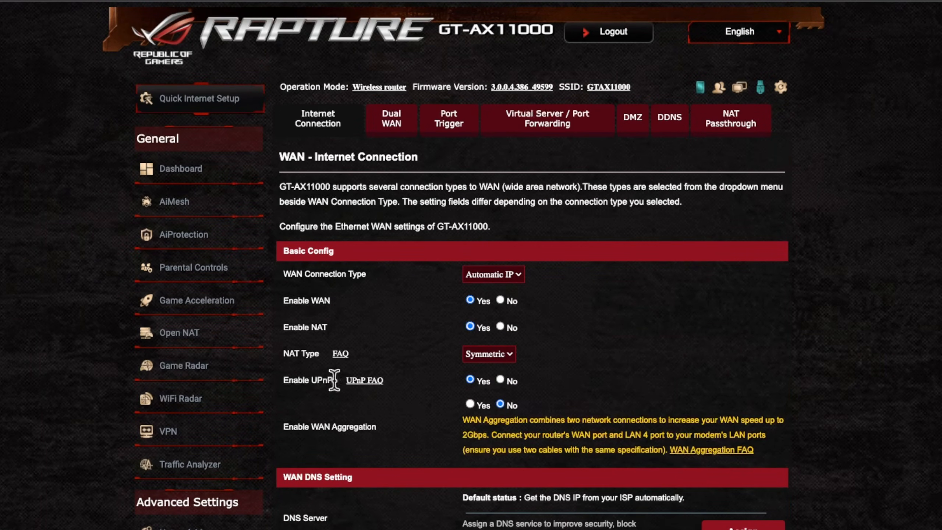
pyautogui.click(500, 379)
pyautogui.scroll(-10, 675, 479)
# Run the Router Security Assessment again from AiProtection, examine the results and close the assessment.
pyautogui.click(181, 238)
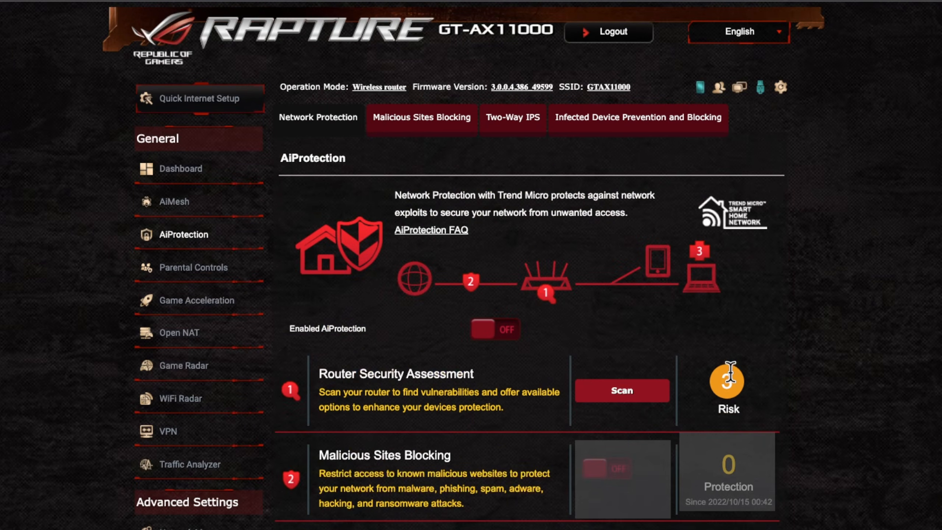
pyautogui.click(629, 397)
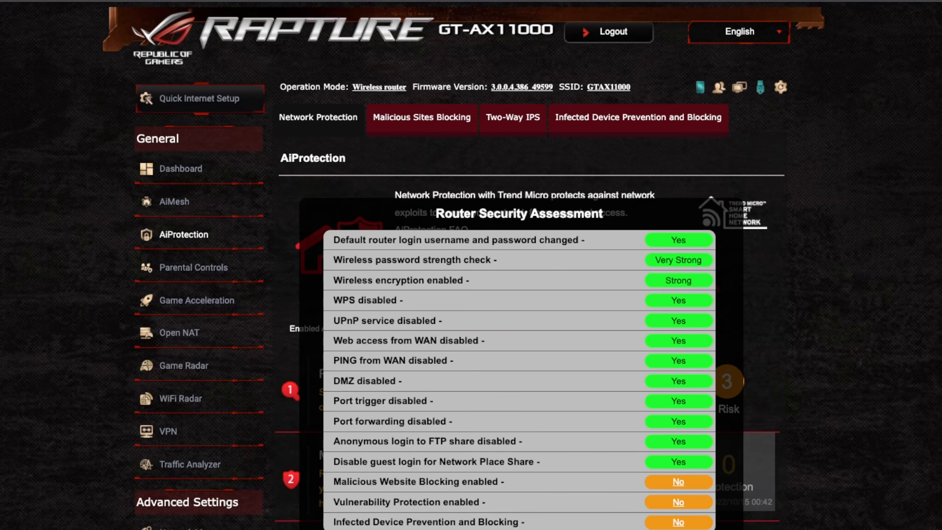
pyautogui.click(513, 528)
# Examine the Malicious Sites Blocking and Two-Way IPS feature descriptions on the AiProtection page.
pyautogui.scroll(-5, 506, 422)
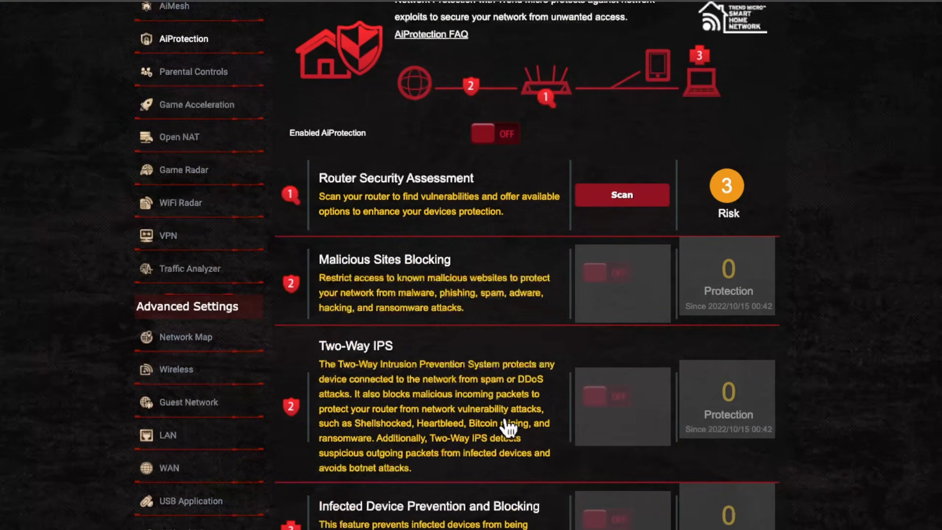
pyautogui.scroll(5, 519, 300)
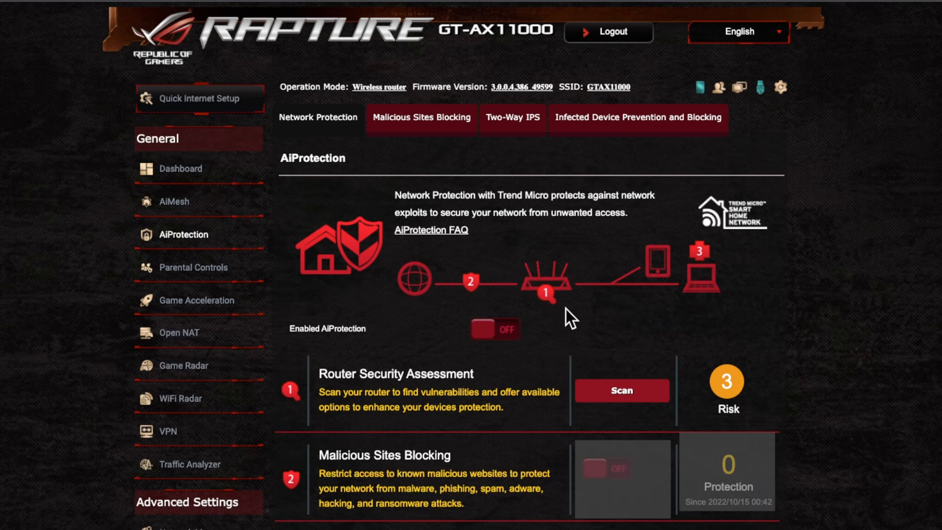
pyautogui.scroll(-2, 769, 295)
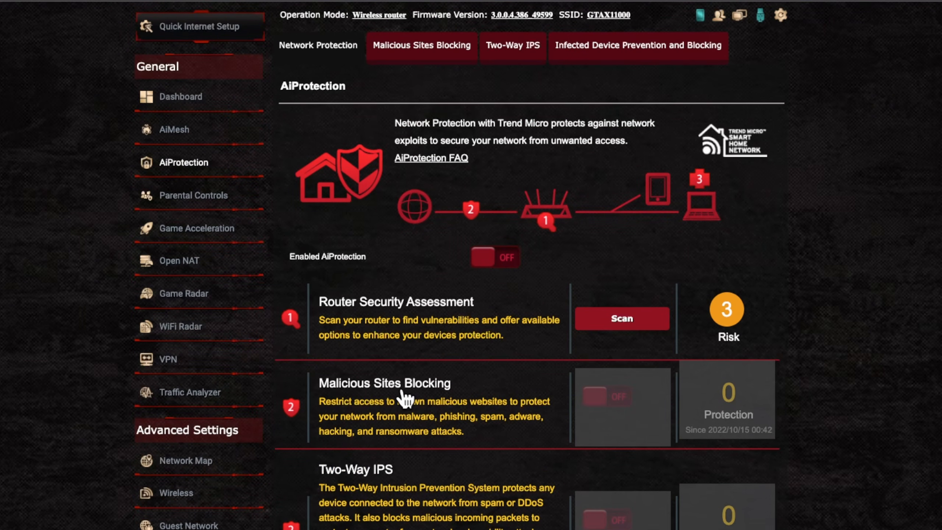
pyautogui.scroll(-2, 497, 501)
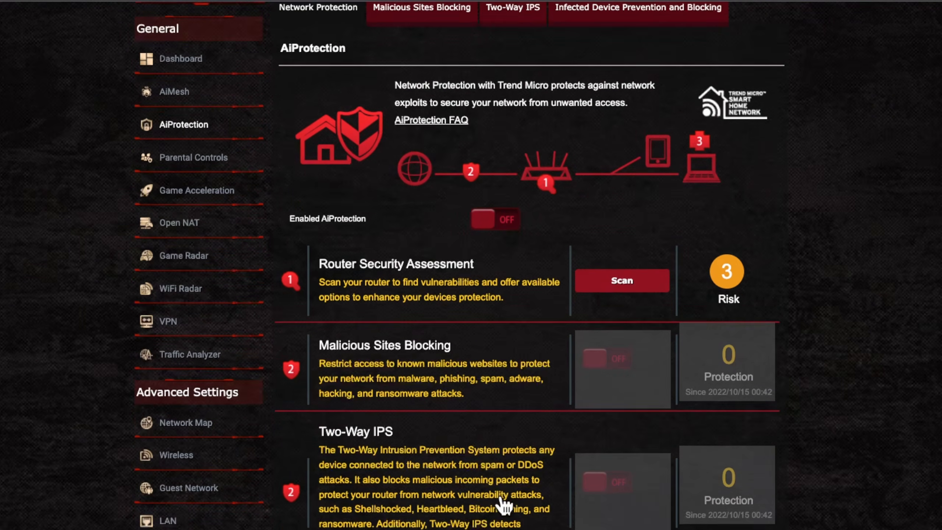
pyautogui.scroll(4, 493, 501)
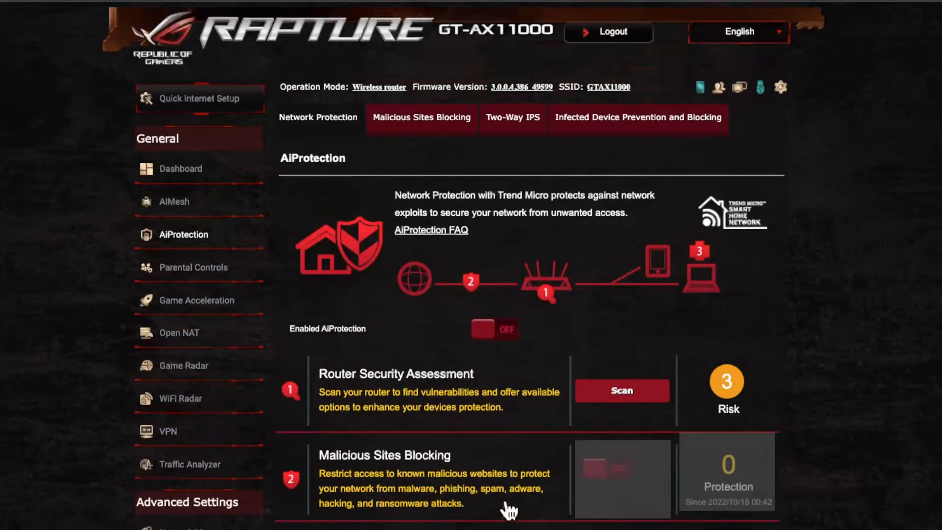
pyautogui.scroll(-4, 513, 491)
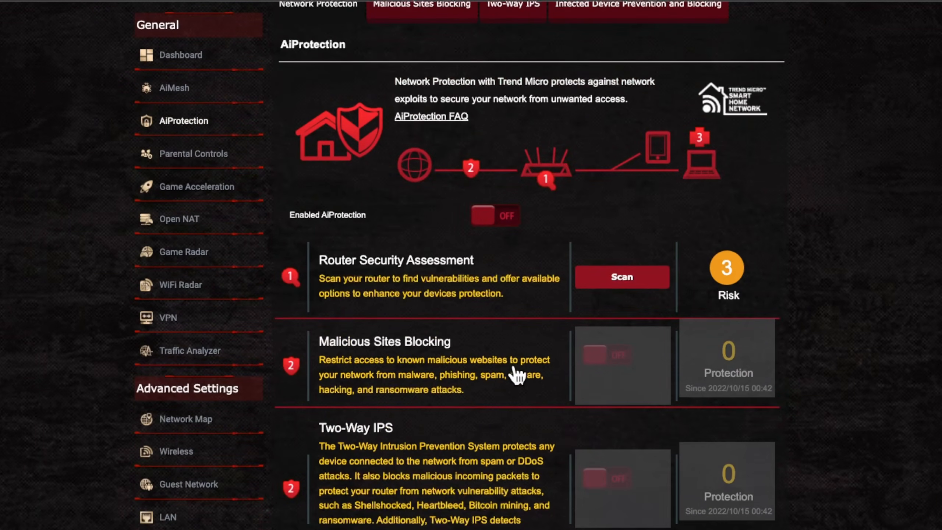
pyautogui.scroll(-1, 521, 464)
pyautogui.scroll(-1, 493, 490)
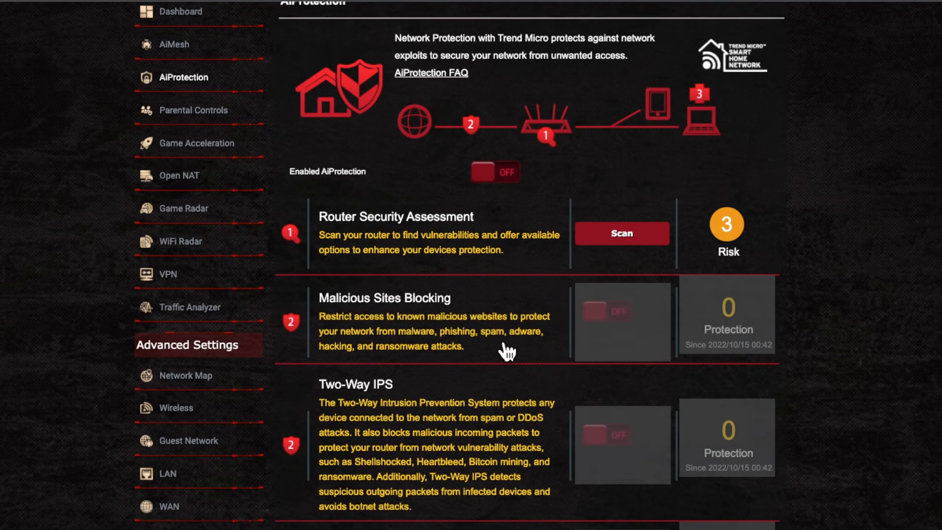
pyautogui.scroll(1, 514, 360)
pyautogui.scroll(3, 515, 351)
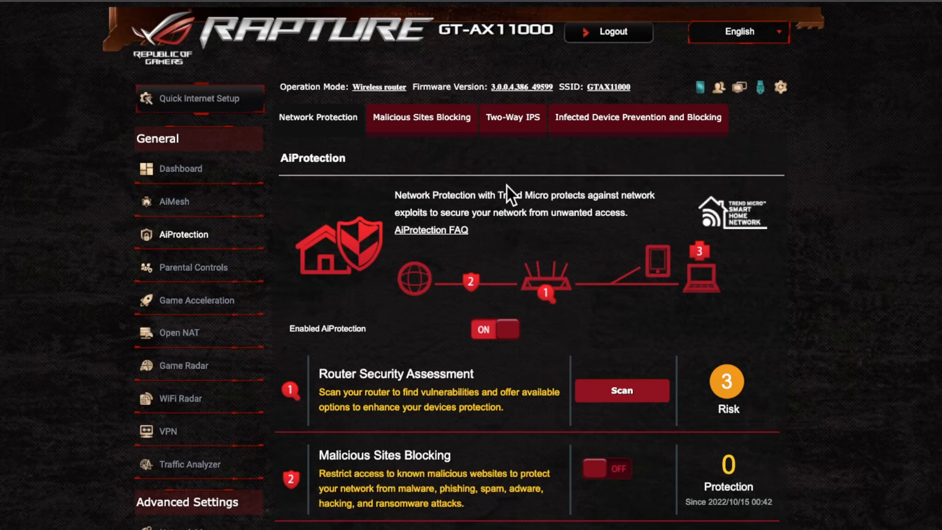
# Go to the privacy notice in the Administration settings, open its Privacy and Personal Data Collection Disclosure, and close the opened page.
pyautogui.scroll(-4, 517, 372)
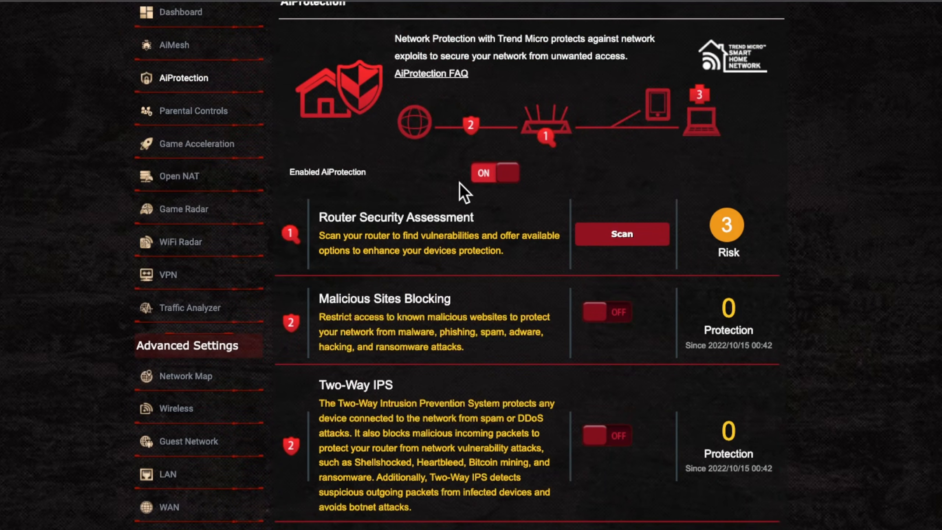
pyautogui.scroll(-6, 462, 191)
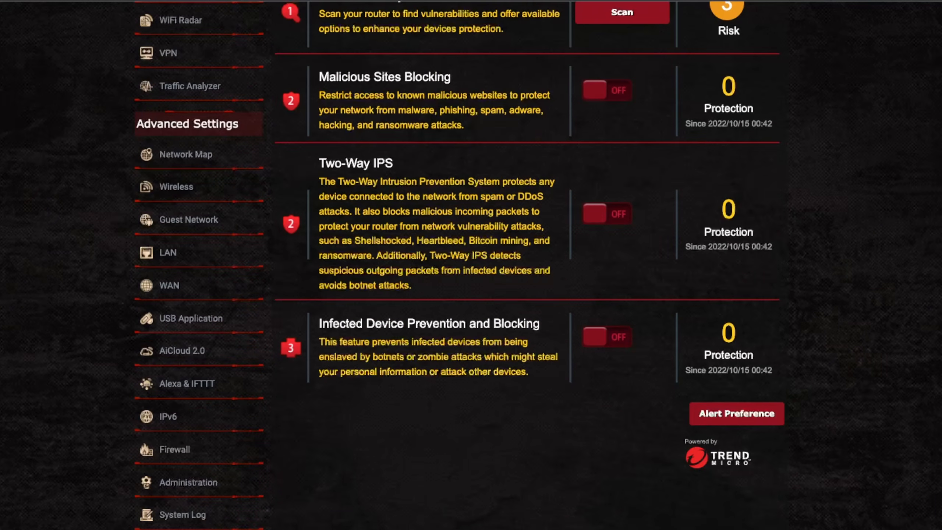
pyautogui.click(189, 483)
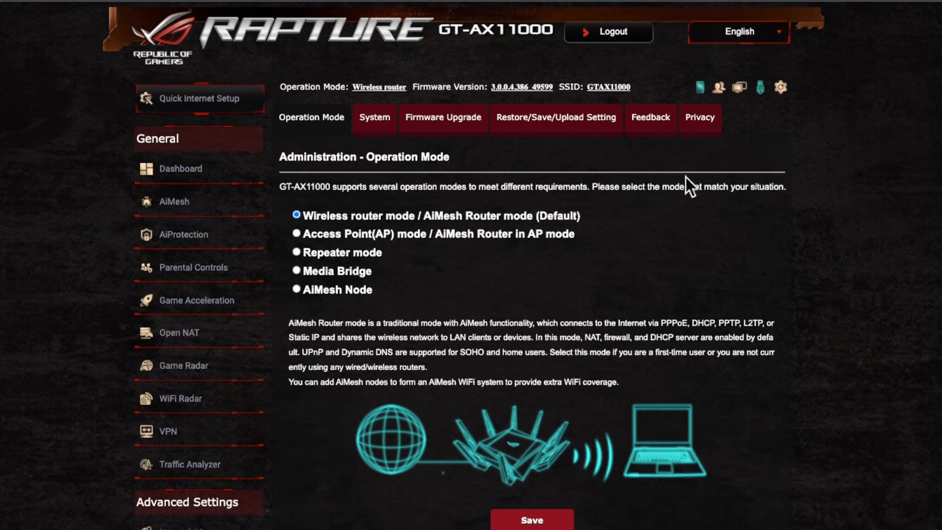
pyautogui.click(703, 126)
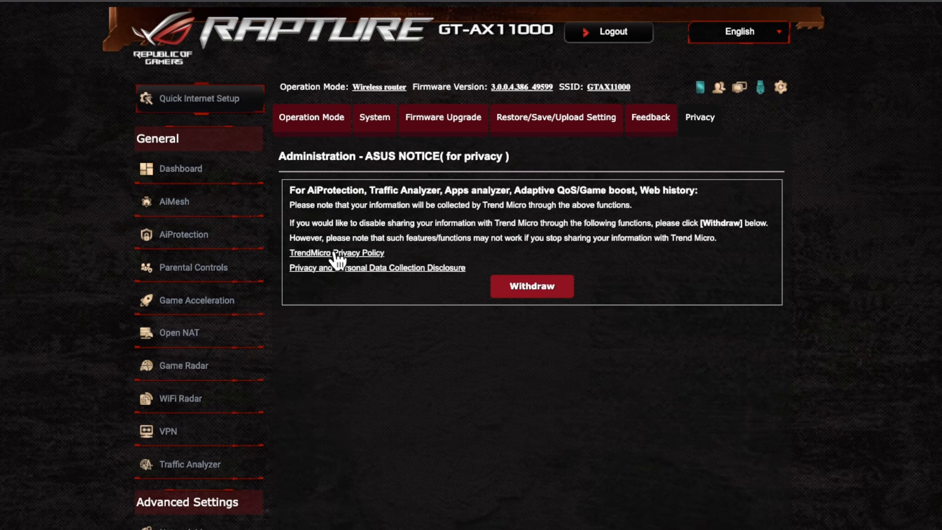
pyautogui.click(421, 268)
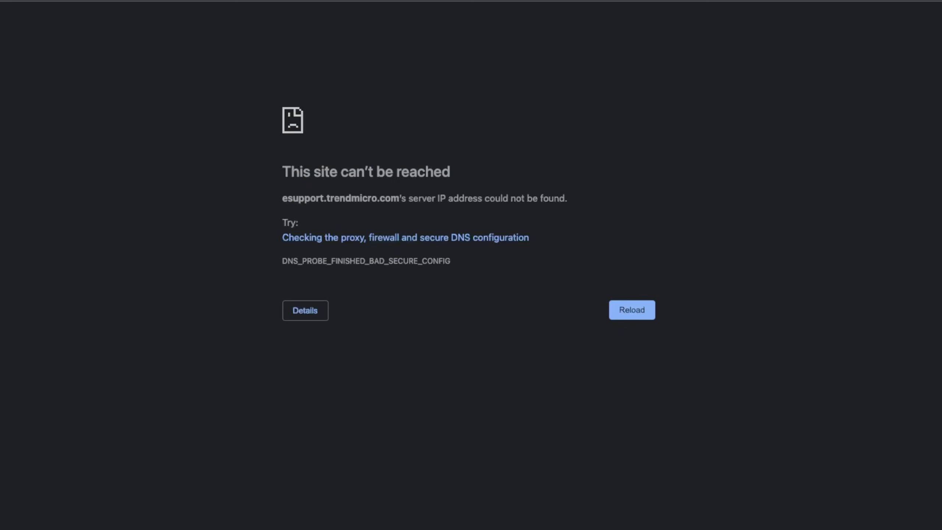
pyautogui.press('super+w')
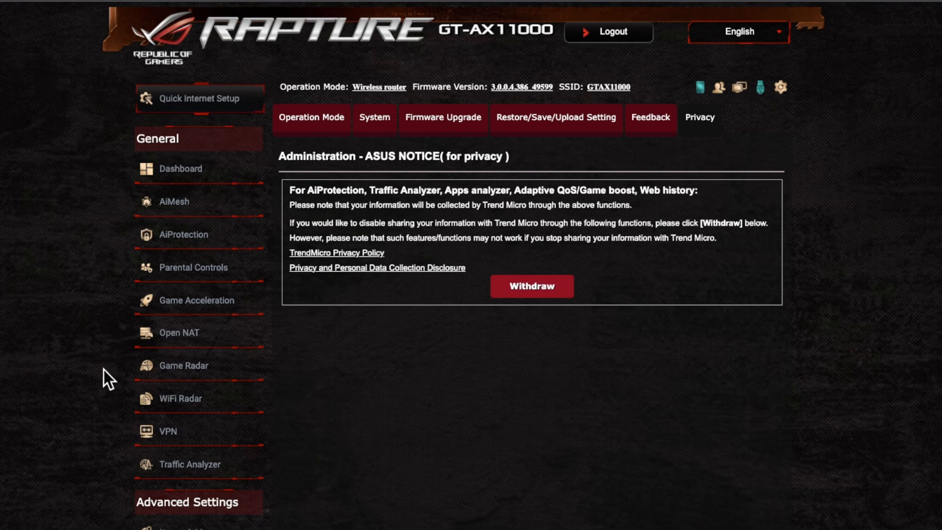
# Examine the privacy notice's statement about information collected by Trend Micro.
pyautogui.scroll(-7, 104, 370)
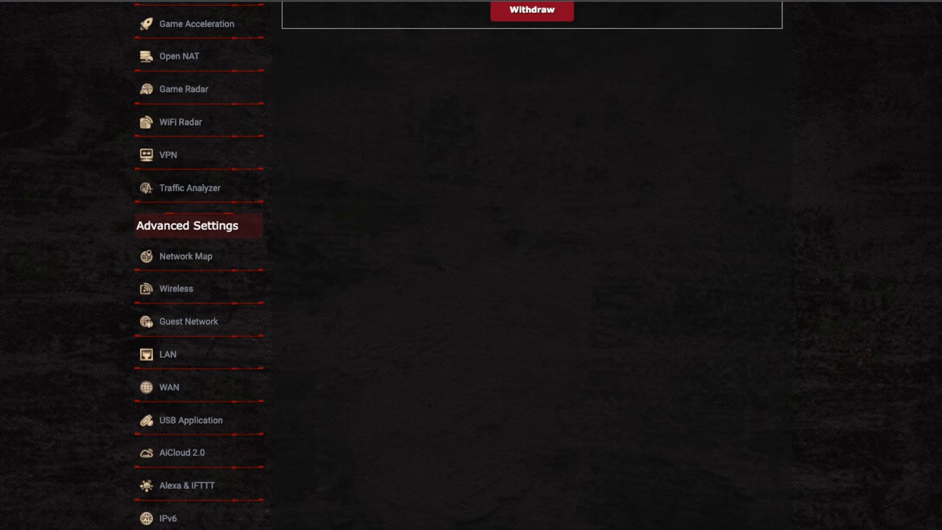
pyautogui.scroll(7, 368, 445)
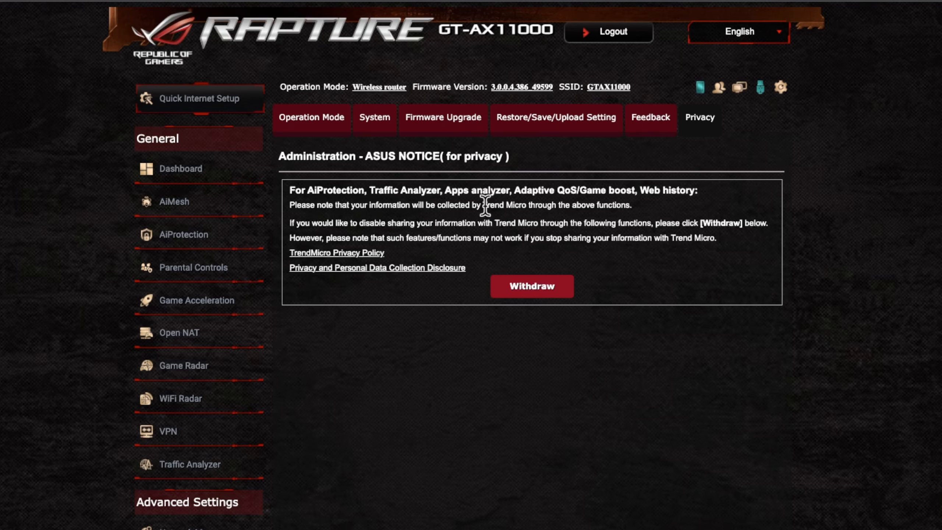
pyautogui.moveTo(483, 205); pyautogui.dragTo(535, 205)
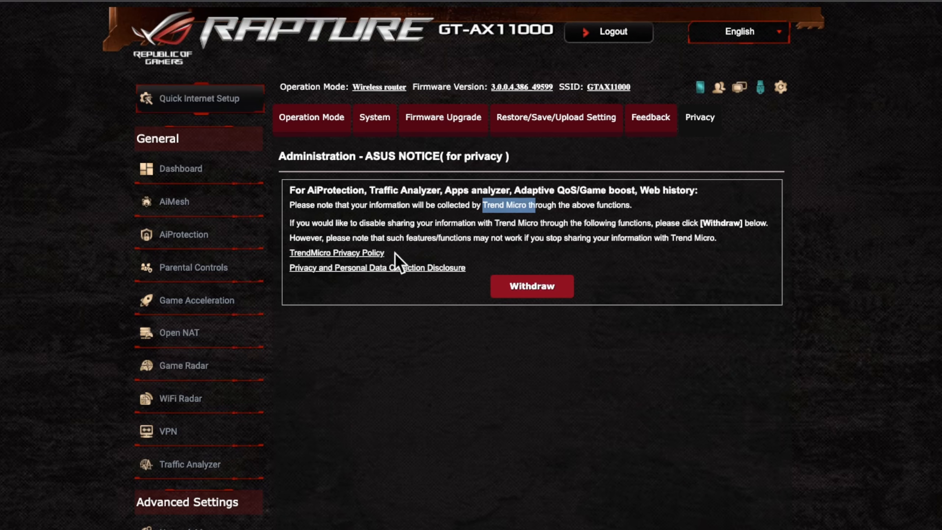
pyautogui.click(417, 203)
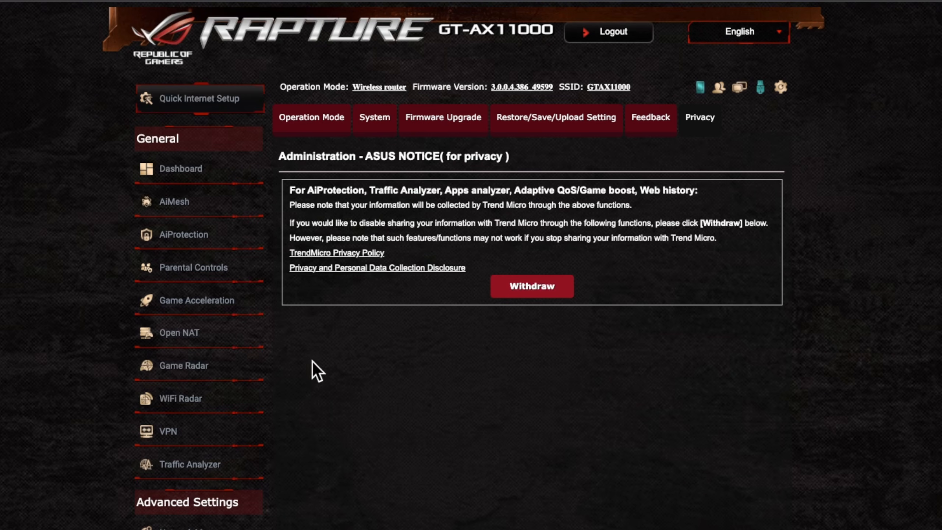
# Return to AiProtection and turn on Malicious Sites Blocking.
pyautogui.scroll(-1, 312, 361)
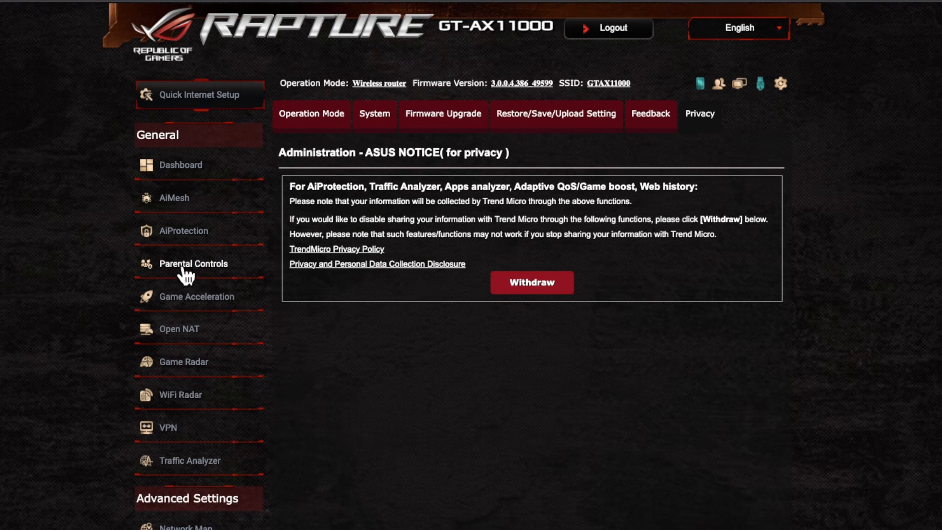
pyautogui.click(184, 234)
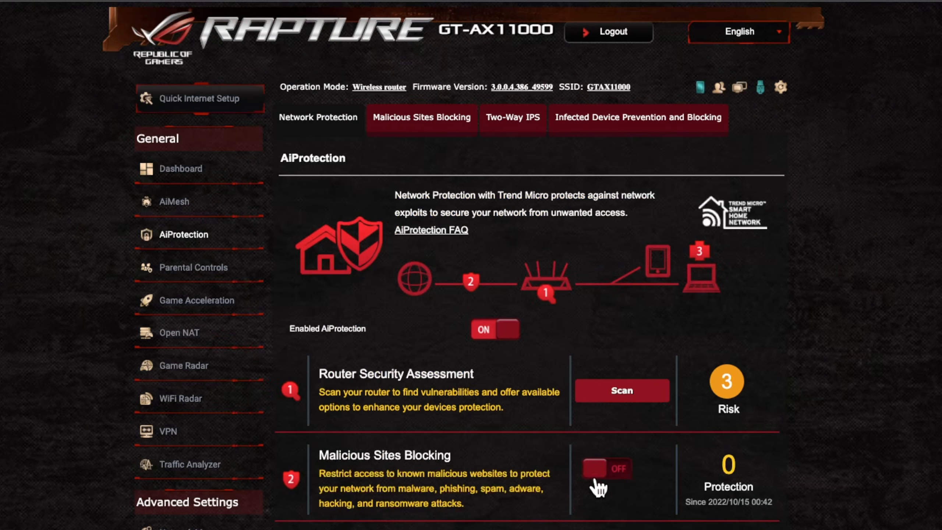
pyautogui.scroll(-3, 598, 487)
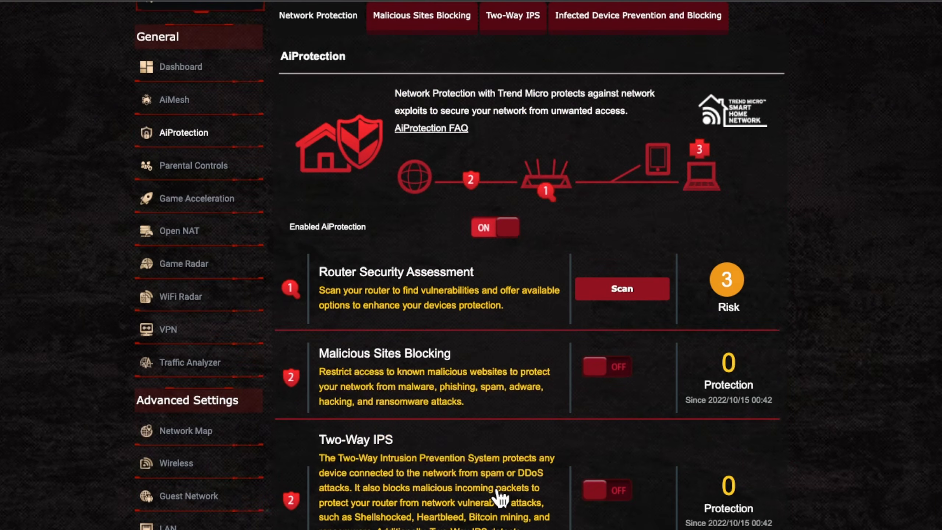
pyautogui.scroll(-2, 501, 497)
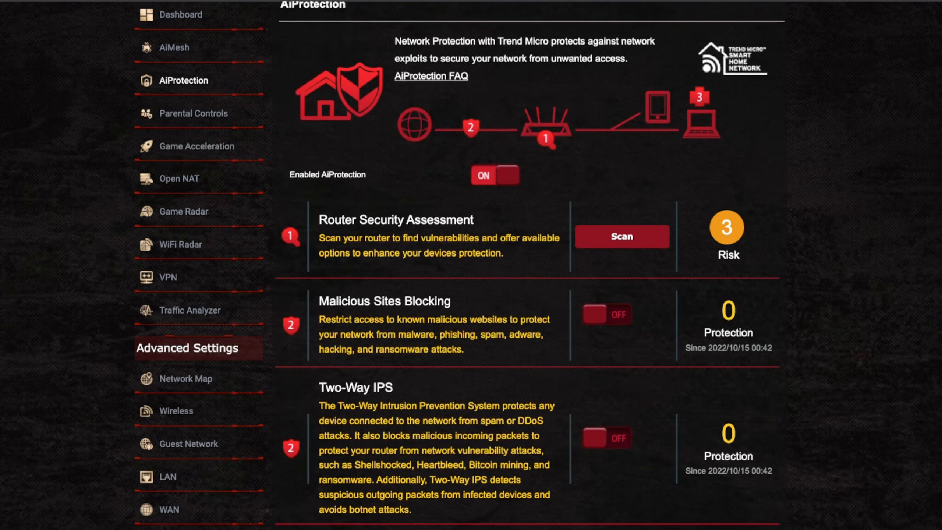
pyautogui.click(609, 319)
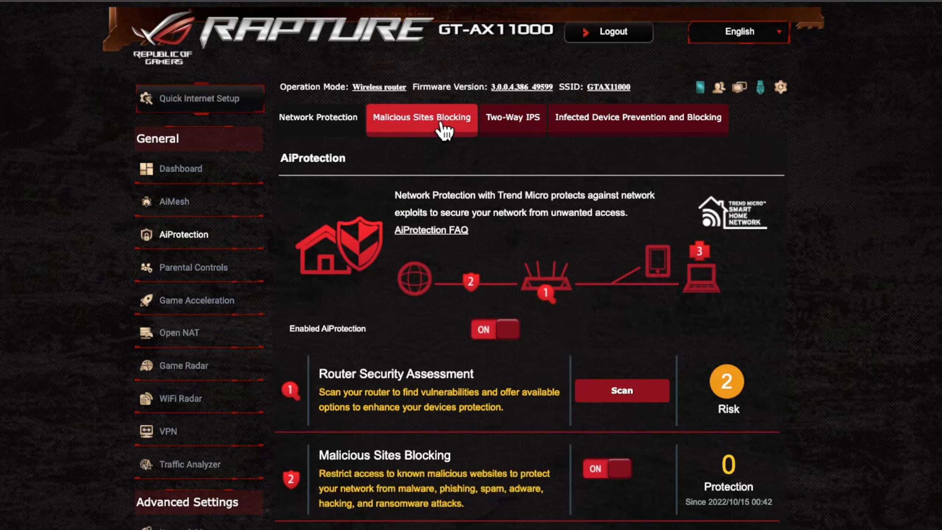
# Turn on Two-Way IPS on the AiProtection page.
pyautogui.scroll(-5, 576, 430)
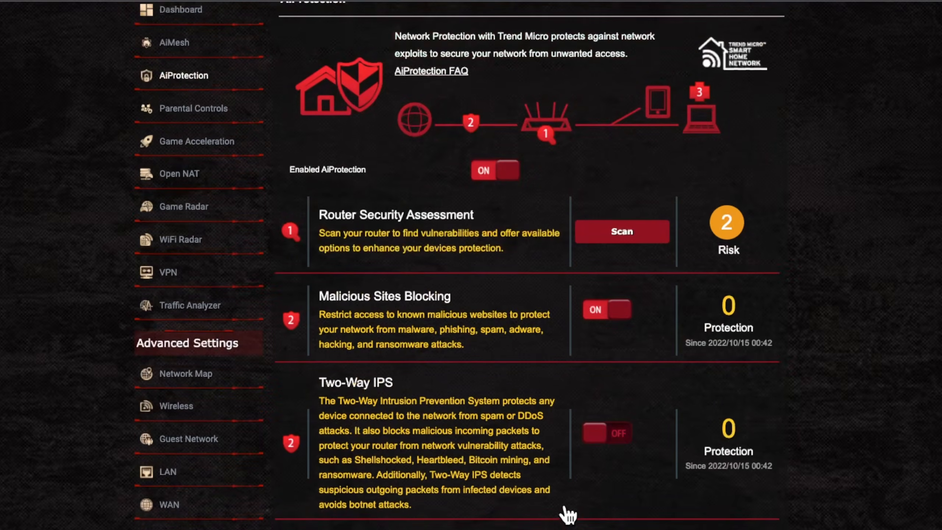
pyautogui.click(608, 436)
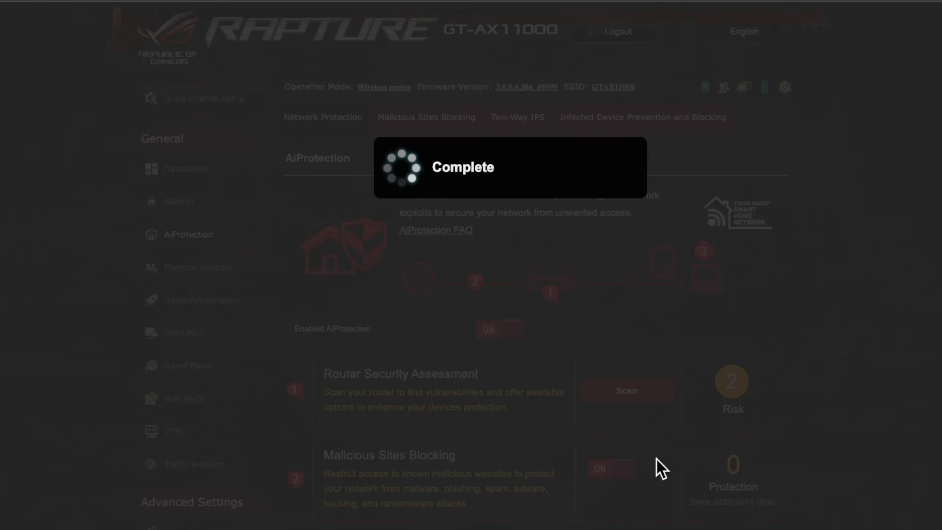
pyautogui.scroll(-5, 657, 459)
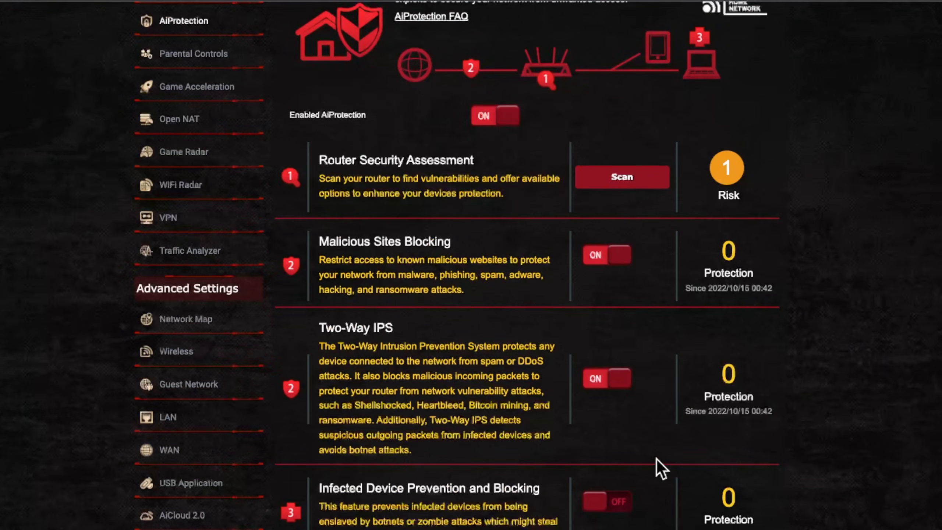
# Turn on Infected Device Prevention and Blocking on the AiProtection page.
pyautogui.click(611, 502)
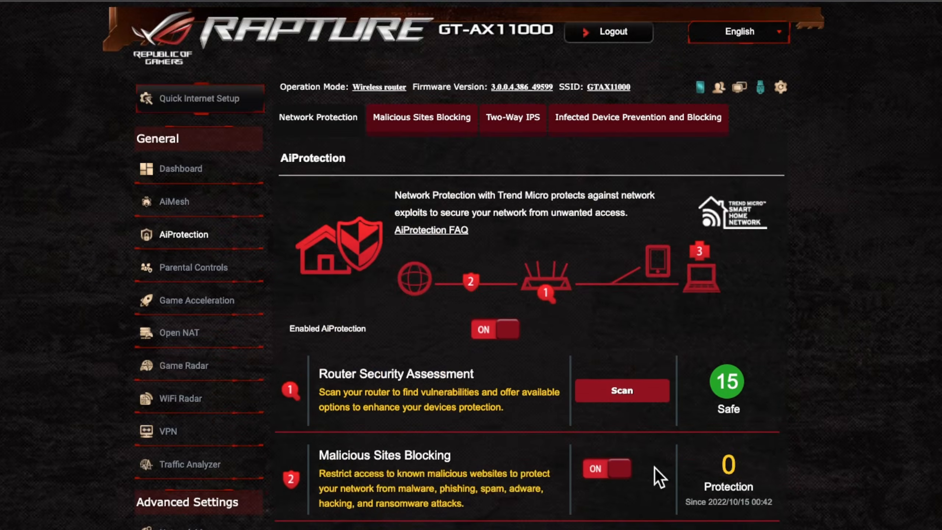
pyautogui.scroll(-2, 655, 468)
pyautogui.scroll(-4, 655, 468)
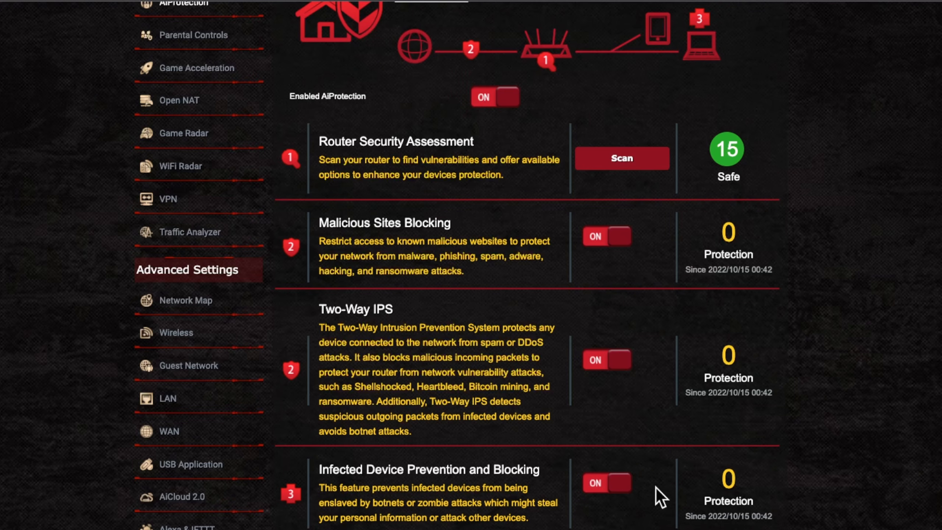
# Run the Router Security Assessment scan again, review its list of checks and close it.
pyautogui.scroll(3, 658, 496)
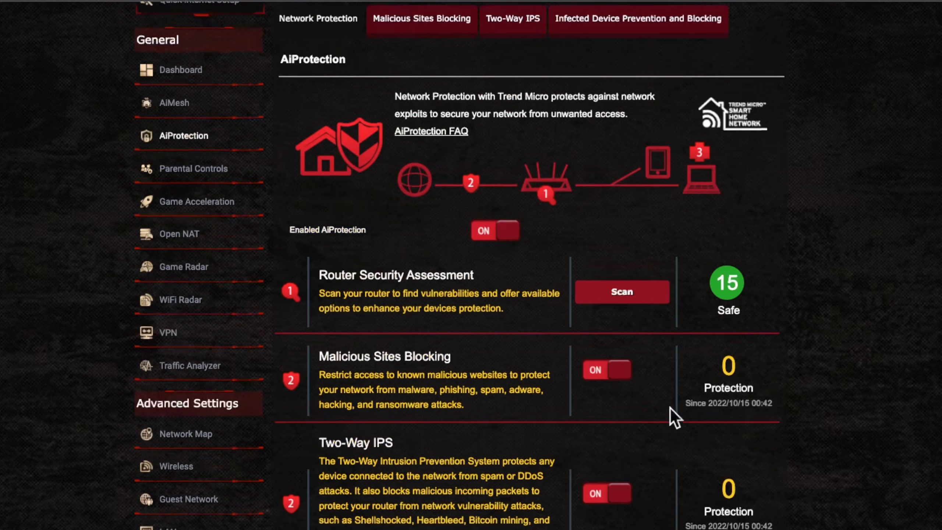
pyautogui.click(625, 296)
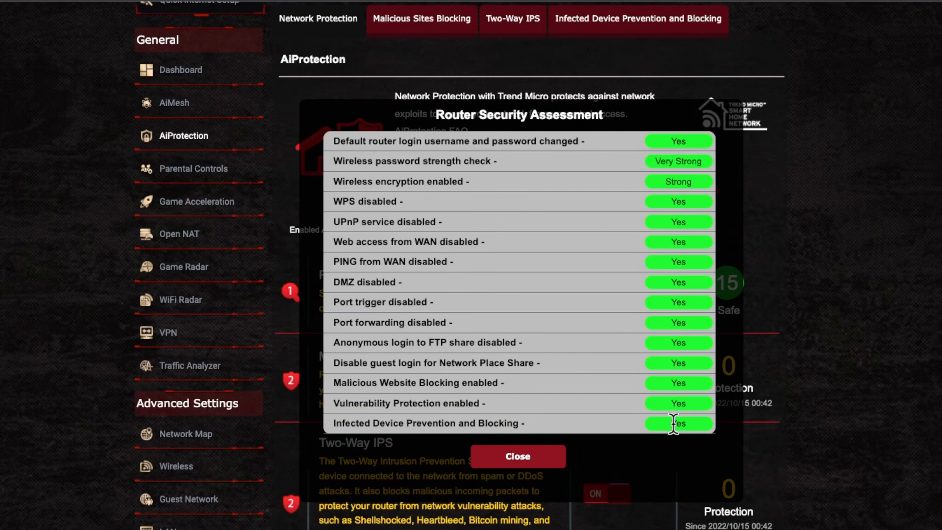
pyautogui.click(528, 456)
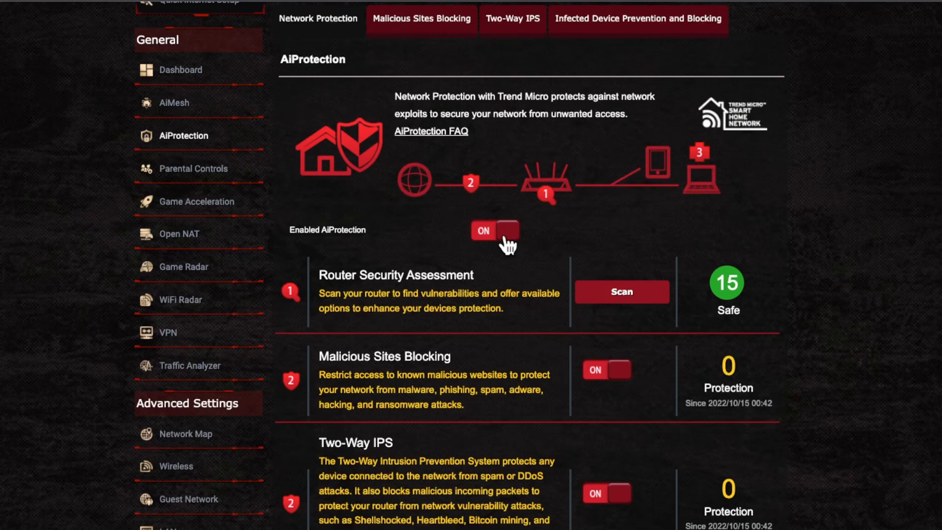
# Open AiProtection's Alert Preference settings to view the alert email options and close them without applying.
pyautogui.scroll(-2, 647, 426)
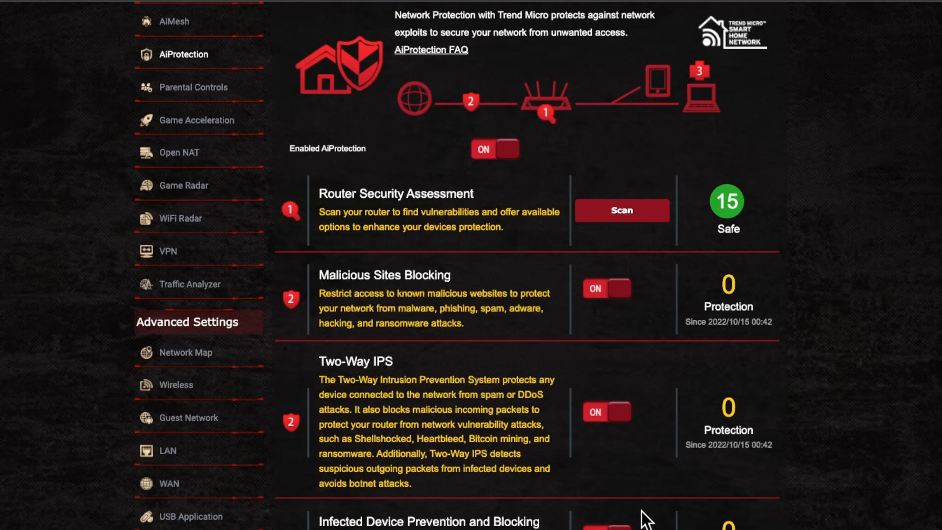
pyautogui.scroll(-2, 664, 455)
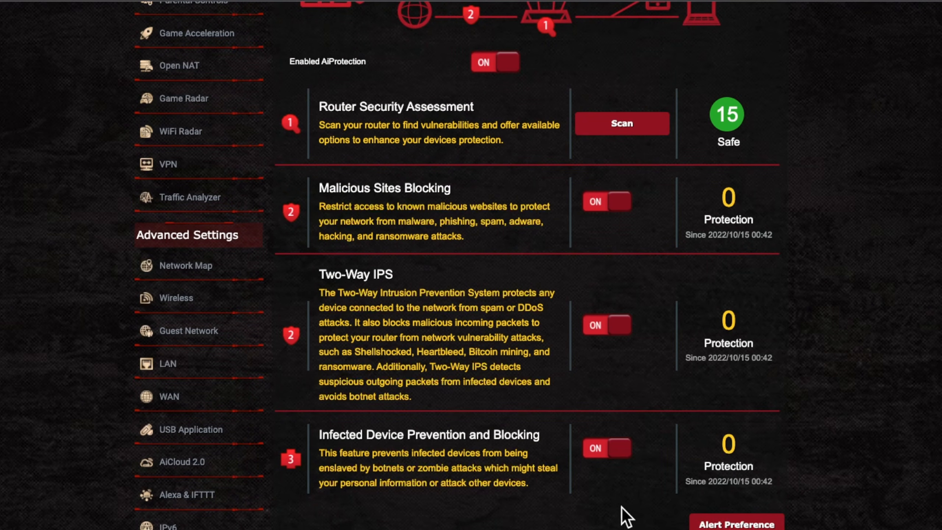
pyautogui.click(749, 524)
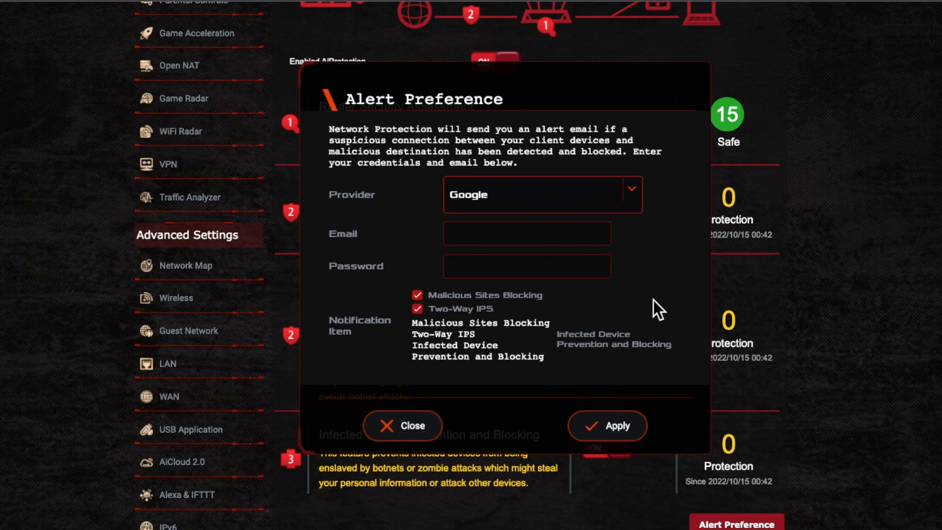
pyautogui.click(416, 438)
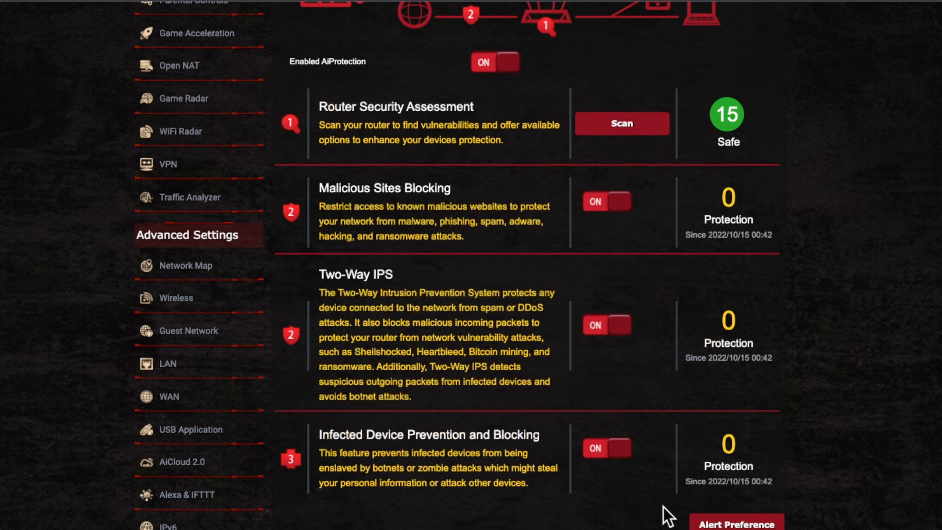
# Go to the general Firewall settings and enable DoS protection.
pyautogui.scroll(6, 569, 335)
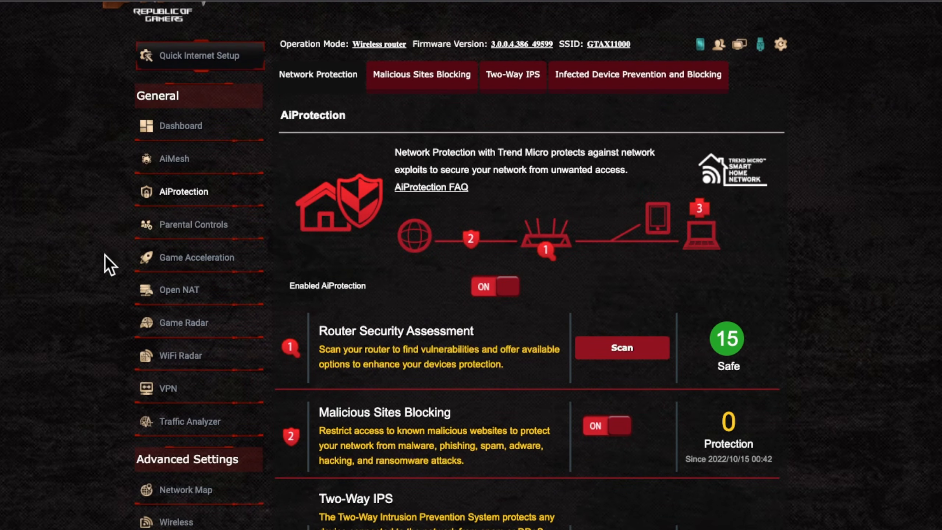
pyautogui.scroll(-8, 104, 266)
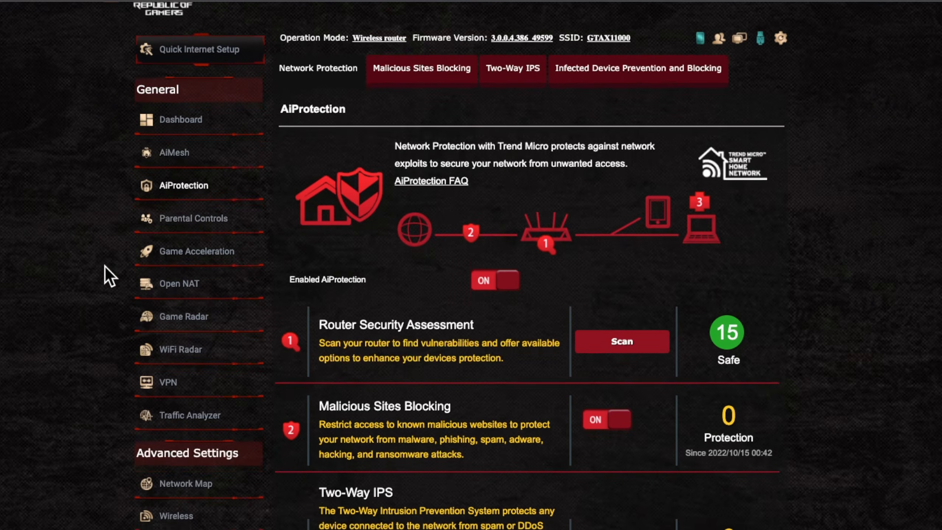
pyautogui.scroll(-1, 107, 274)
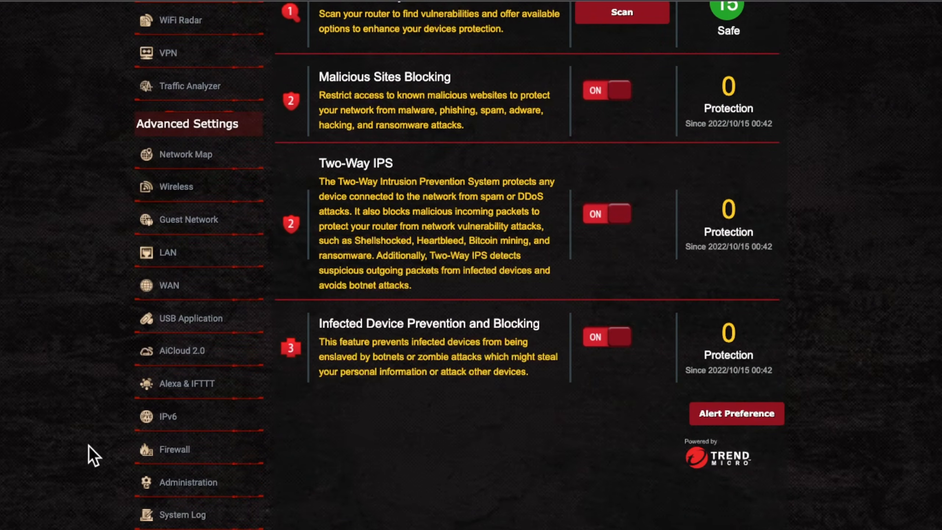
pyautogui.click(184, 452)
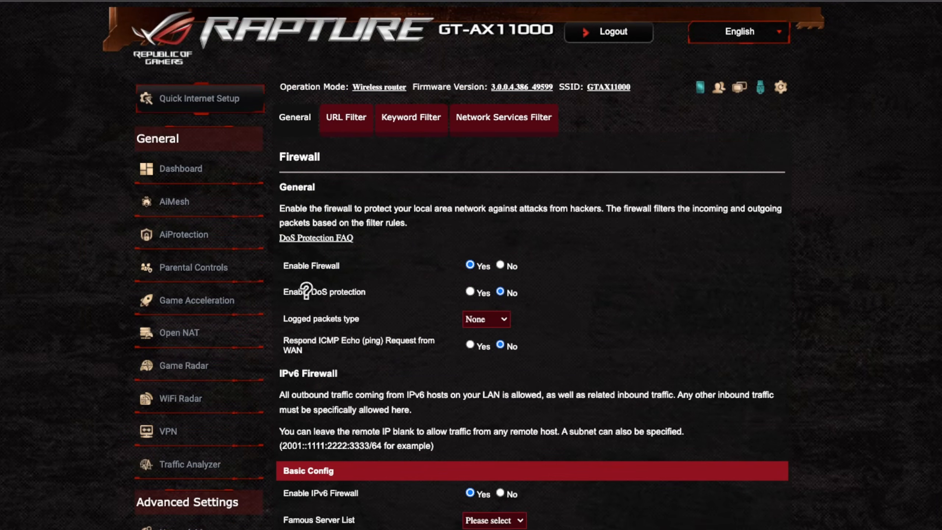
pyautogui.click(355, 290)
pyautogui.click(470, 292)
pyautogui.scroll(-2, 645, 516)
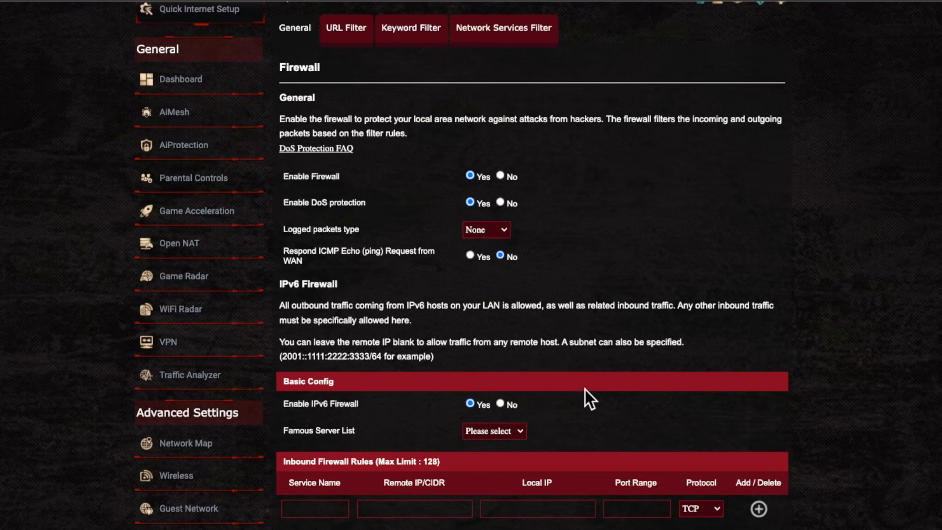
pyautogui.scroll(2, 584, 390)
pyautogui.scroll(-5, 585, 391)
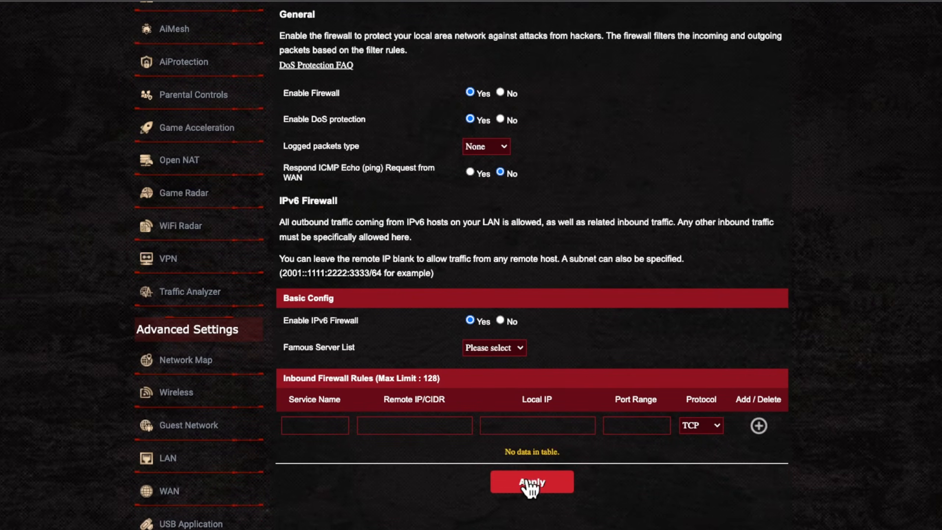
pyautogui.scroll(-1, 406, 527)
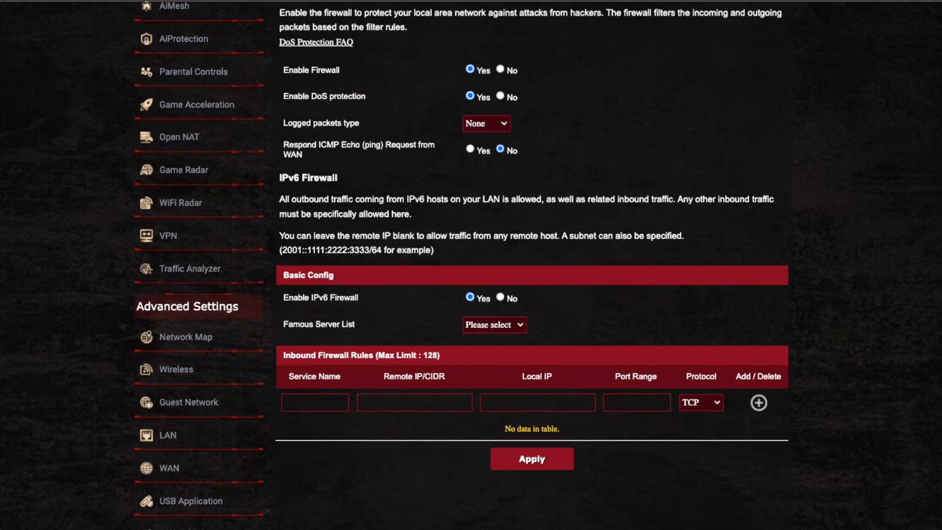
# Open the System settings in Administration and go to the Basic Config section.
pyautogui.scroll(-4, 211, 523)
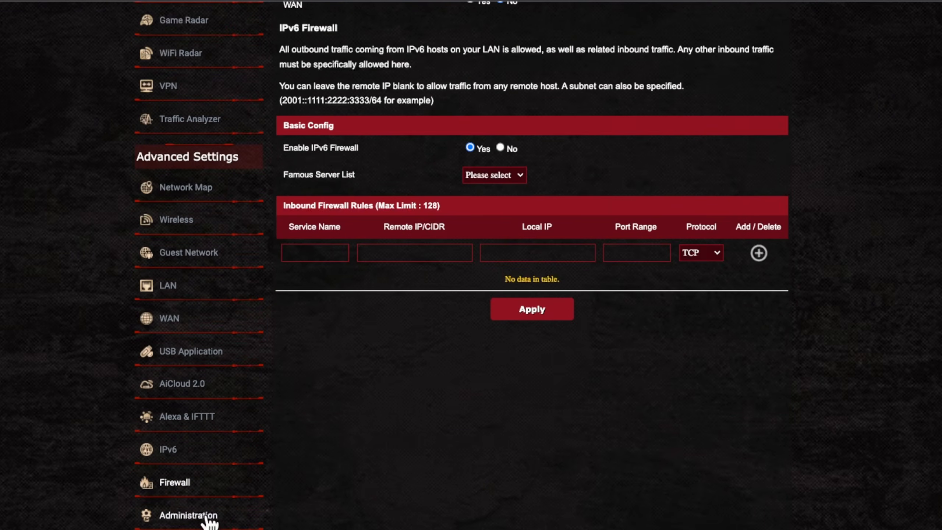
pyautogui.click(208, 518)
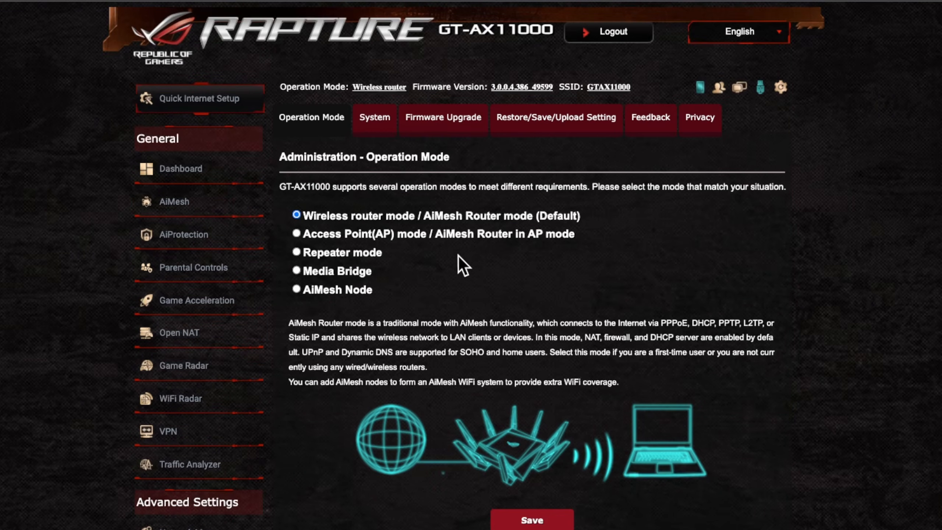
pyautogui.click(379, 120)
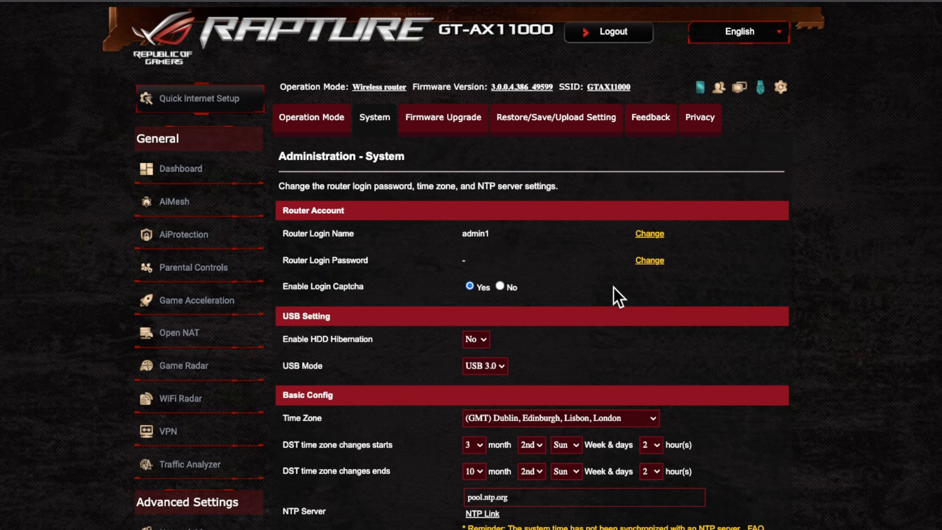
pyautogui.scroll(-3, 682, 308)
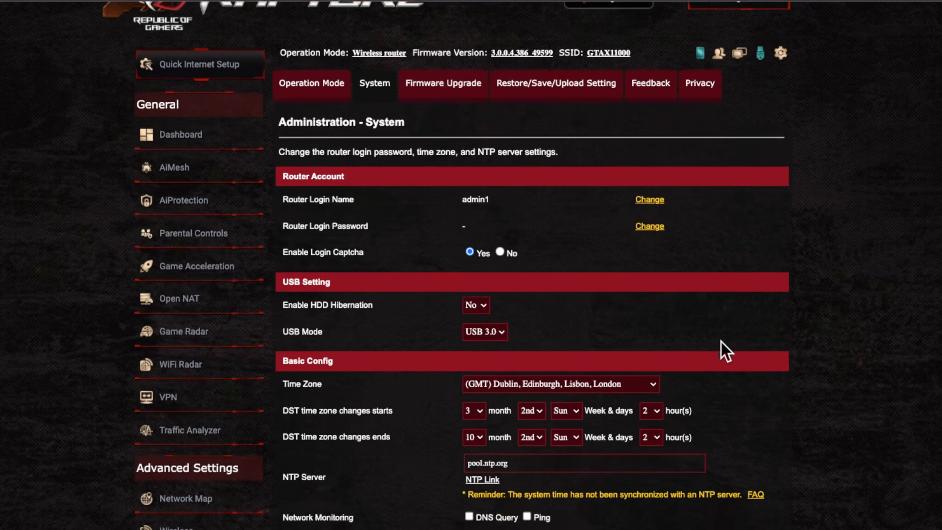
pyautogui.scroll(-6, 749, 422)
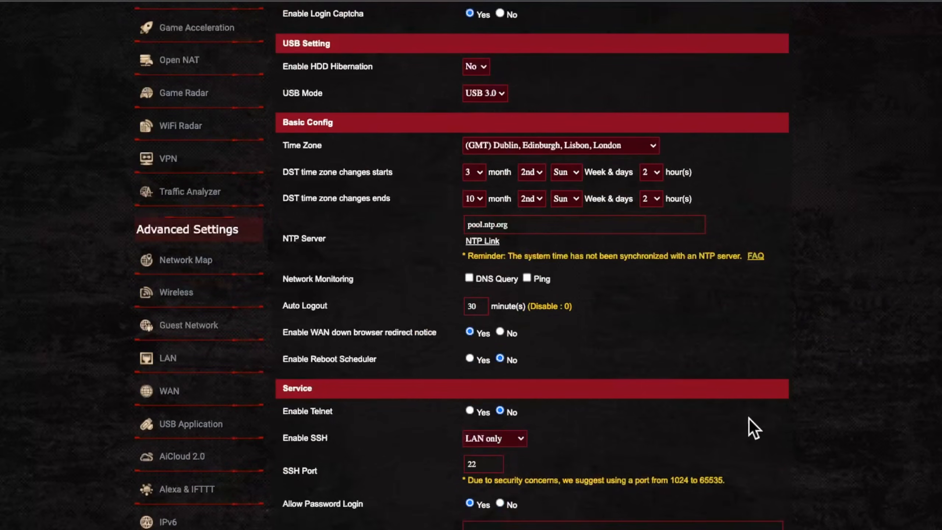
# Try the DNS Query and Ping options for Network Monitoring in the Basic Config section.
pyautogui.click(468, 278)
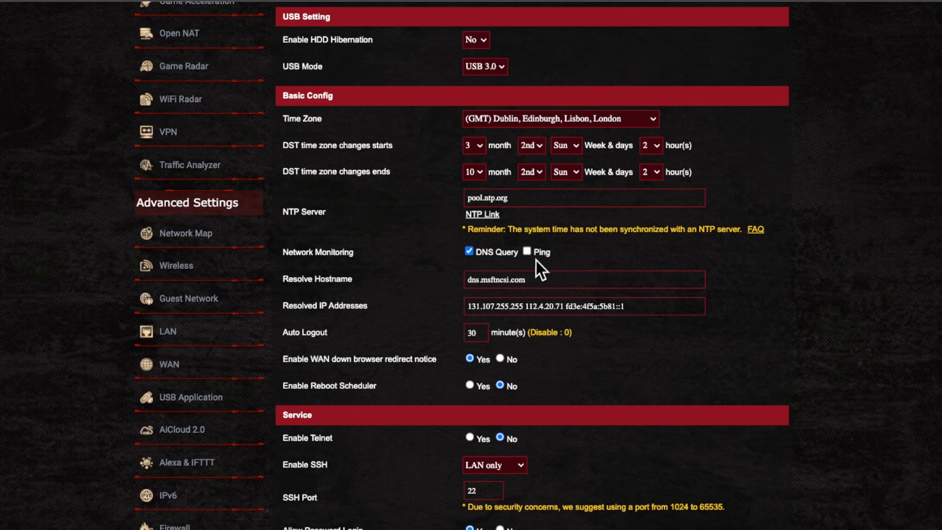
pyautogui.click(470, 251)
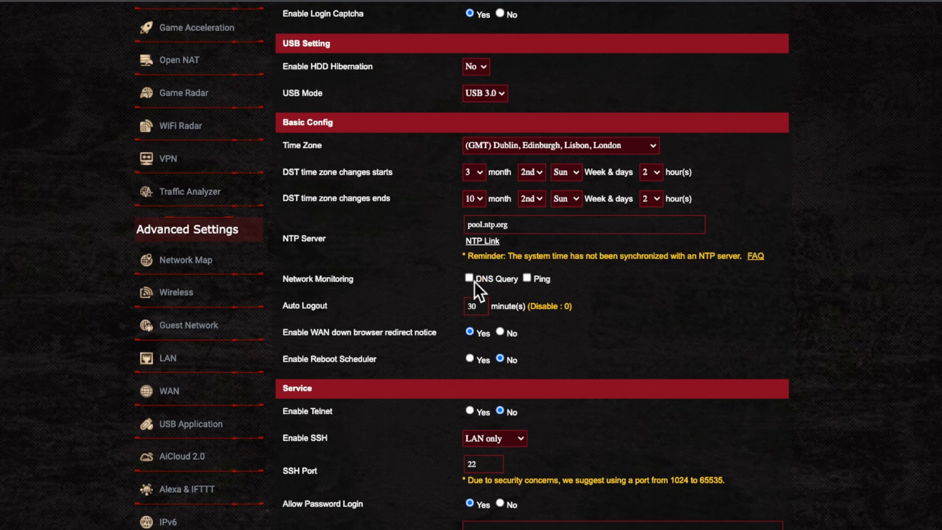
pyautogui.click(471, 279)
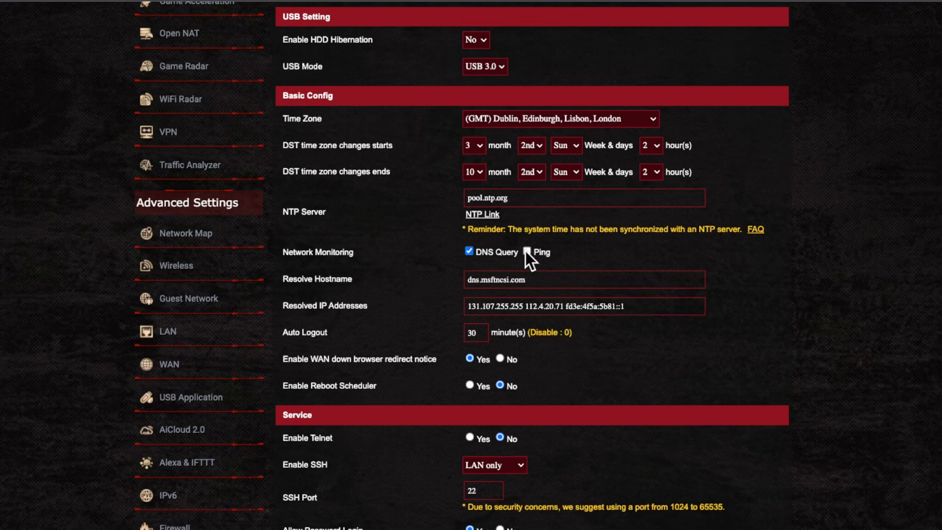
pyautogui.click(526, 251)
pyautogui.click(528, 240)
pyautogui.click(469, 253)
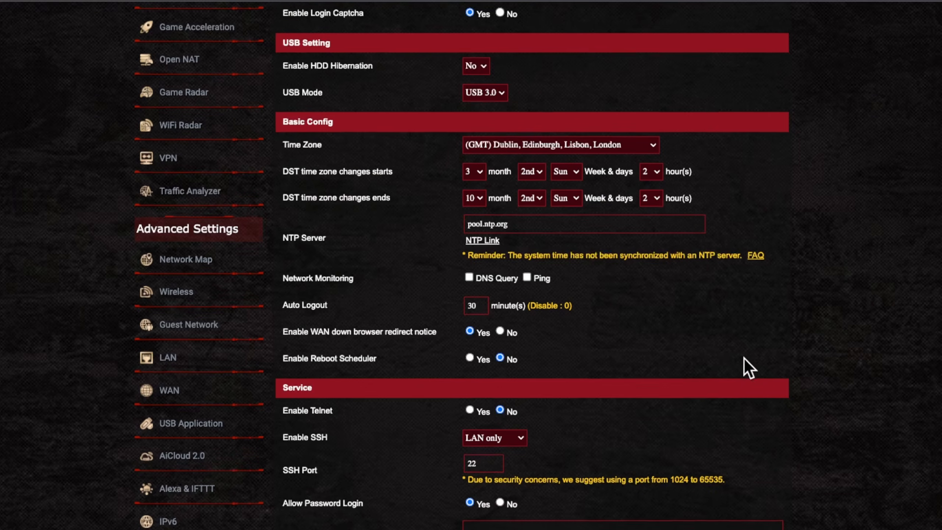
# Review the Service settings and set the Authentication Method under Local Access Config to HTTPS.
pyautogui.scroll(-3, 747, 358)
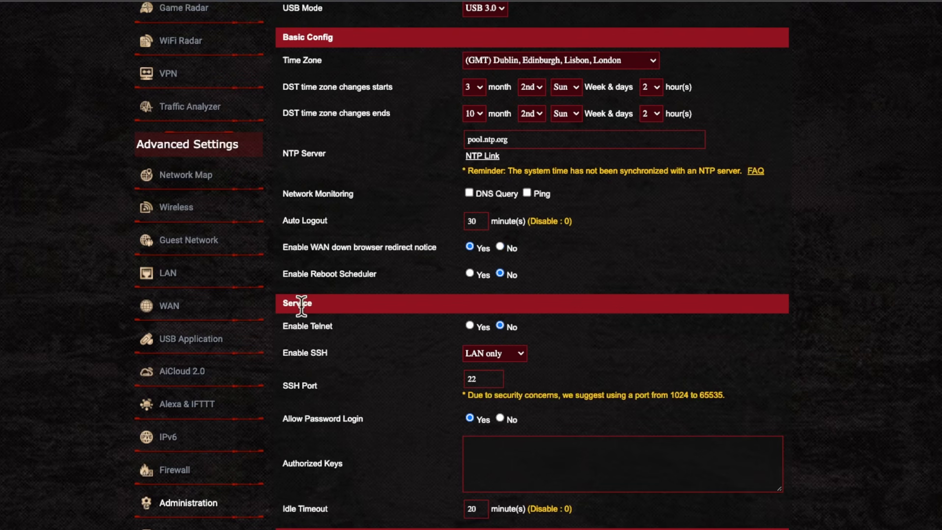
pyautogui.scroll(-1, 313, 354)
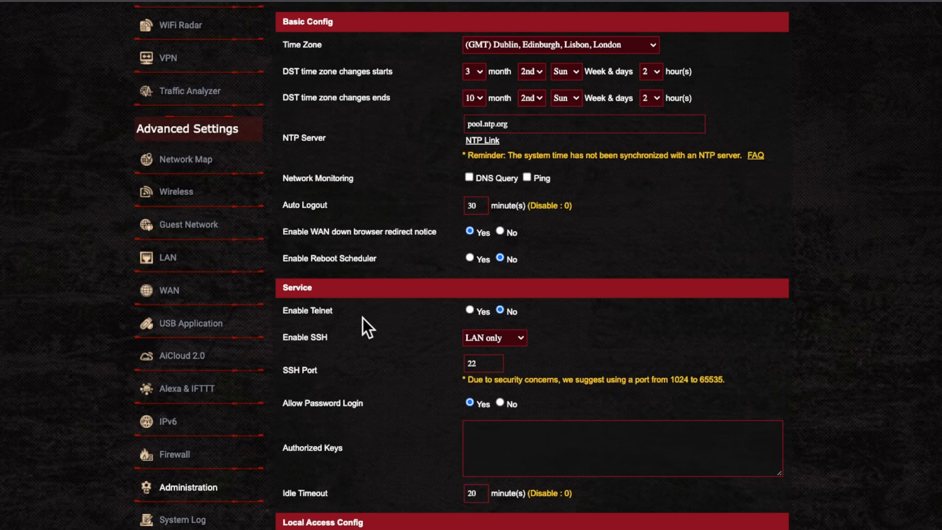
pyautogui.scroll(-3, 788, 361)
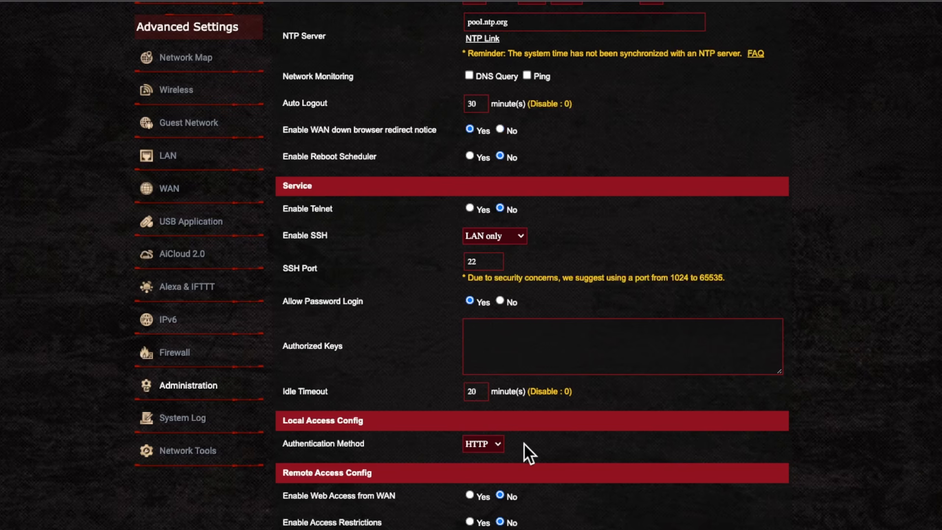
pyautogui.click(490, 474)
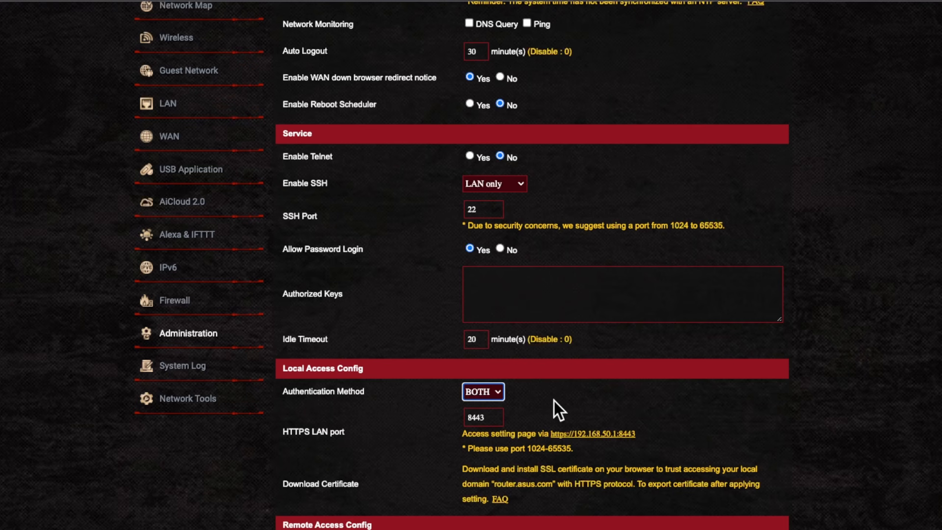
pyautogui.click(496, 393)
pyautogui.click(499, 381)
pyautogui.click(523, 397)
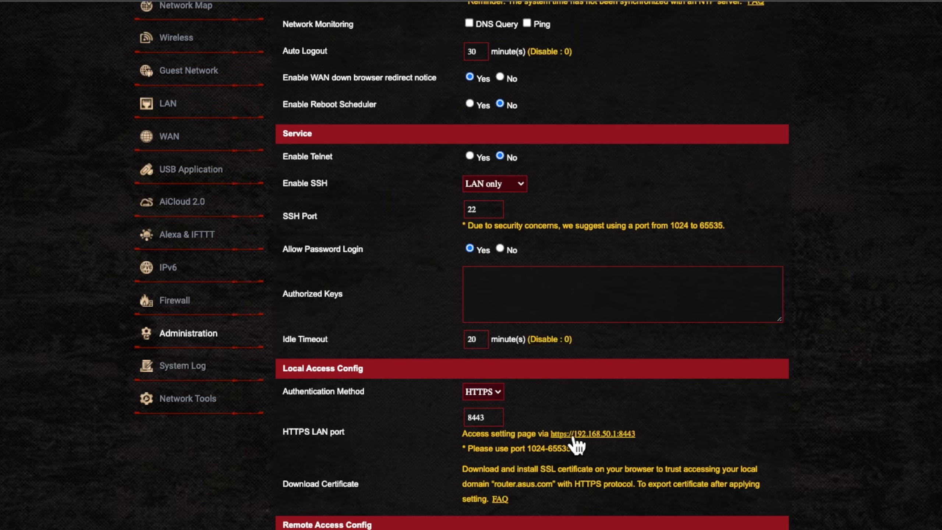
pyautogui.rightClick(621, 432)
pyautogui.press('super+c')
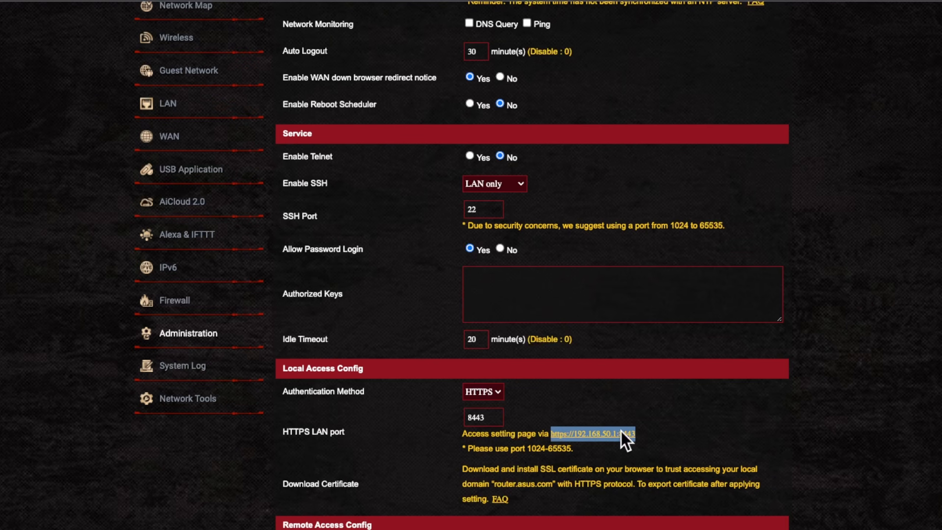
pyautogui.click(556, 301)
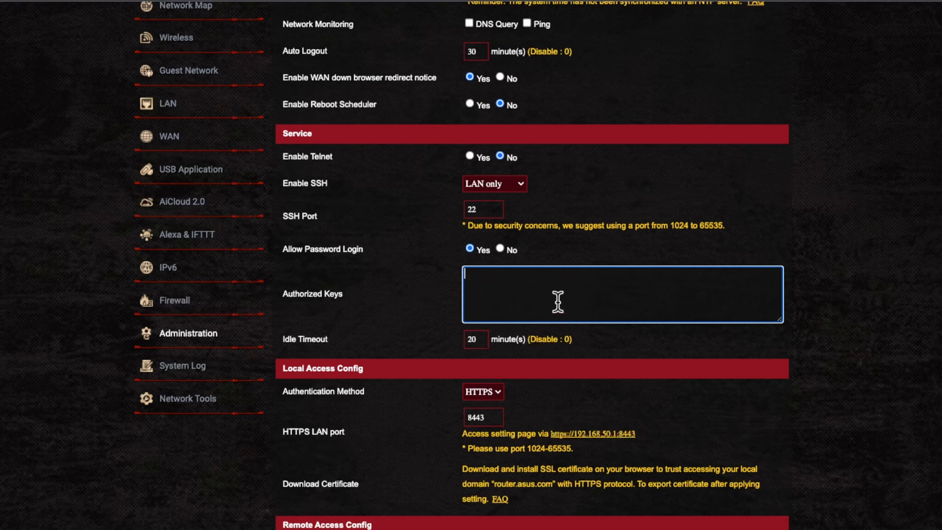
pyautogui.press('super+v')
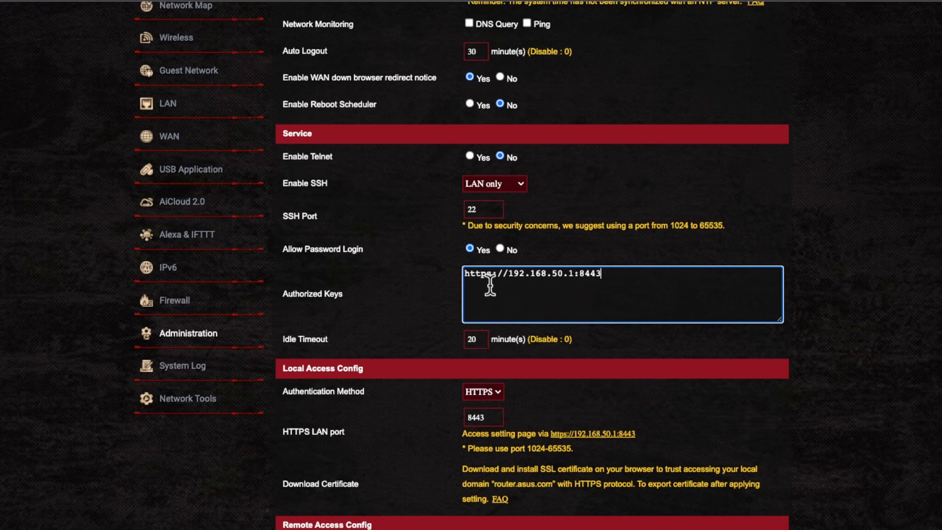
# Highlight the "s" of https, the :8443 port suffix and its colon in the pasted address.
pyautogui.moveTo(488, 274); pyautogui.dragTo(491, 273)
pyautogui.click(512, 266)
pyautogui.moveTo(576, 273); pyautogui.dragTo(605, 274)
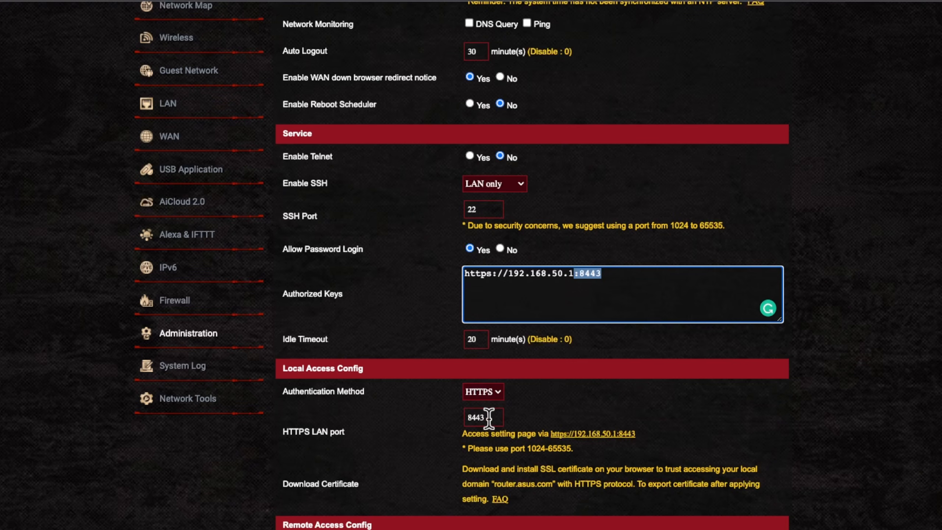
pyautogui.click(578, 274)
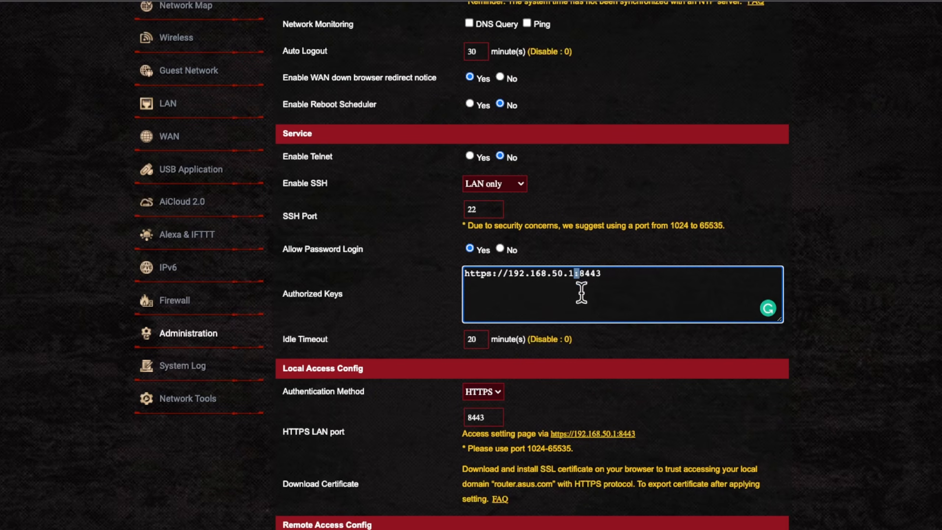
# Compare the port number in the pasted address with the HTTPS LAN port field under Local Access Config.
pyautogui.moveTo(578, 274); pyautogui.dragTo(602, 273)
pyautogui.click(490, 417)
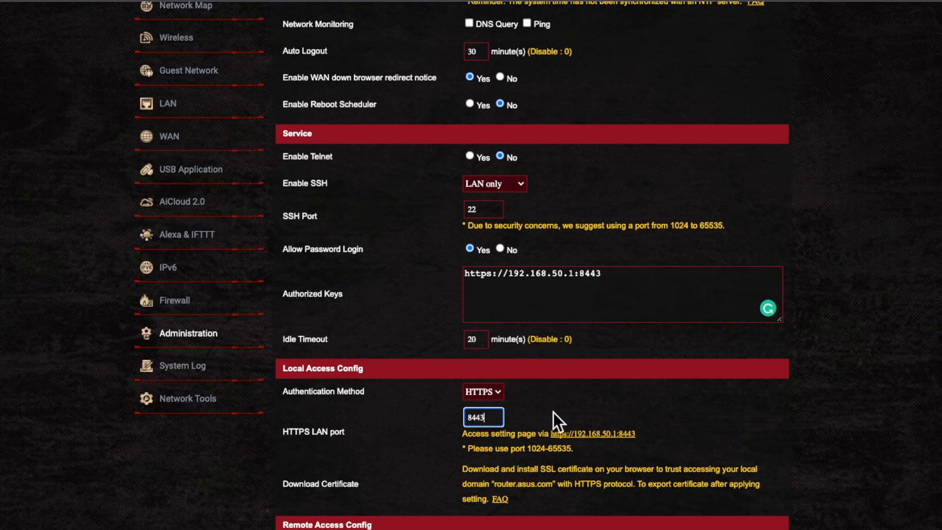
pyautogui.write('3')
pyautogui.press('BackSpace')
# Clear the pasted address from the Authorized Keys field.
pyautogui.click(627, 278)
pyautogui.moveTo(627, 278); pyautogui.dragTo(456, 274)
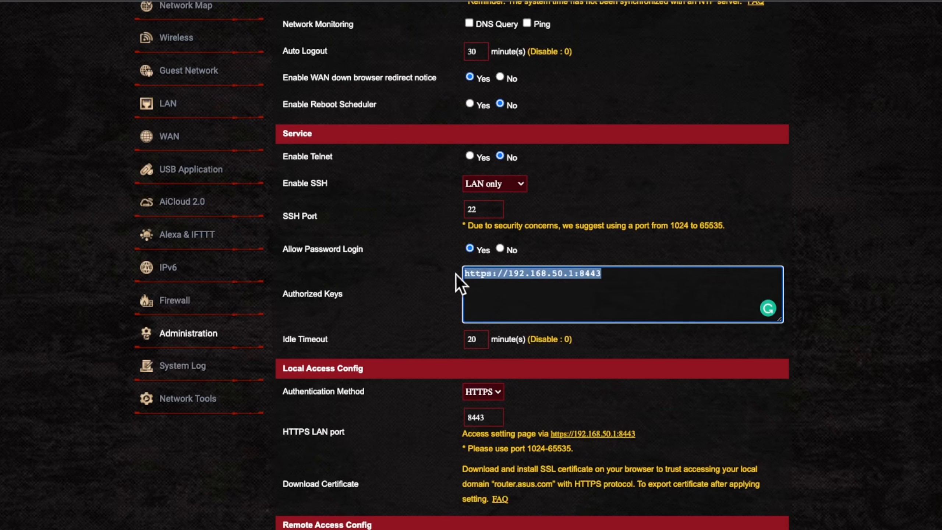
pyautogui.press('BackSpace')
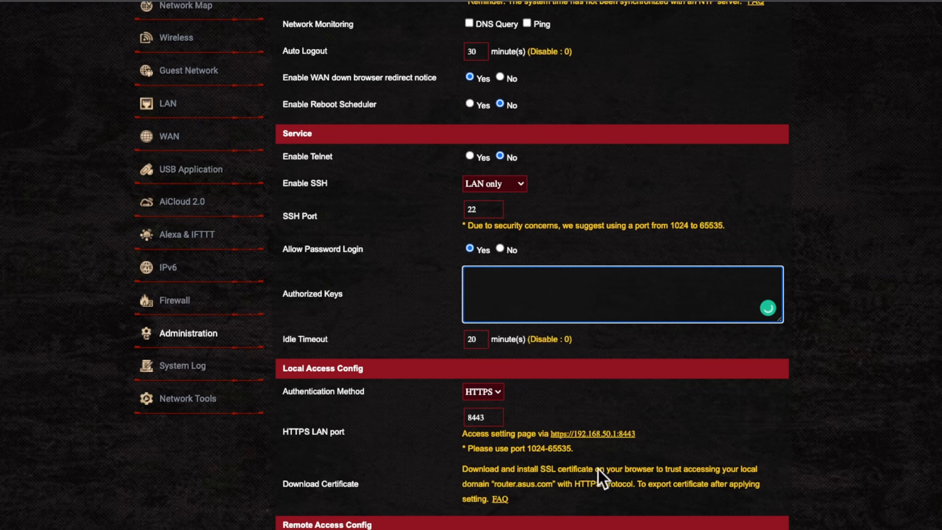
pyautogui.click(655, 499)
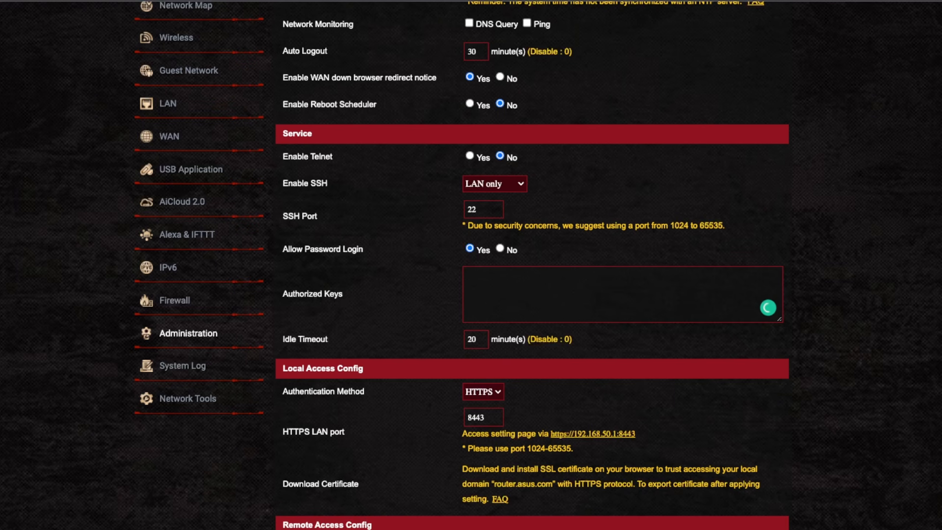
# Open AiProtection and run the Router Security Assessment scan.
pyautogui.scroll(-1, 462, 265)
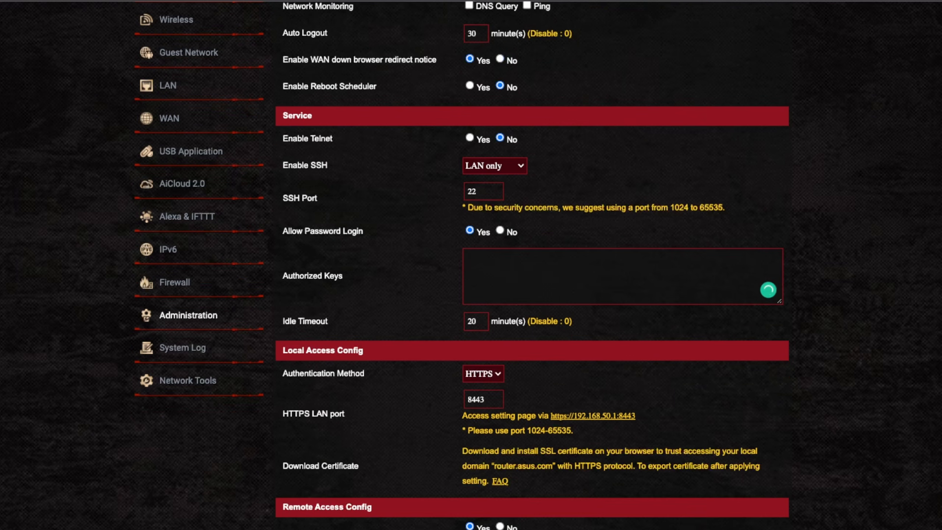
pyautogui.scroll(-3, 569, 474)
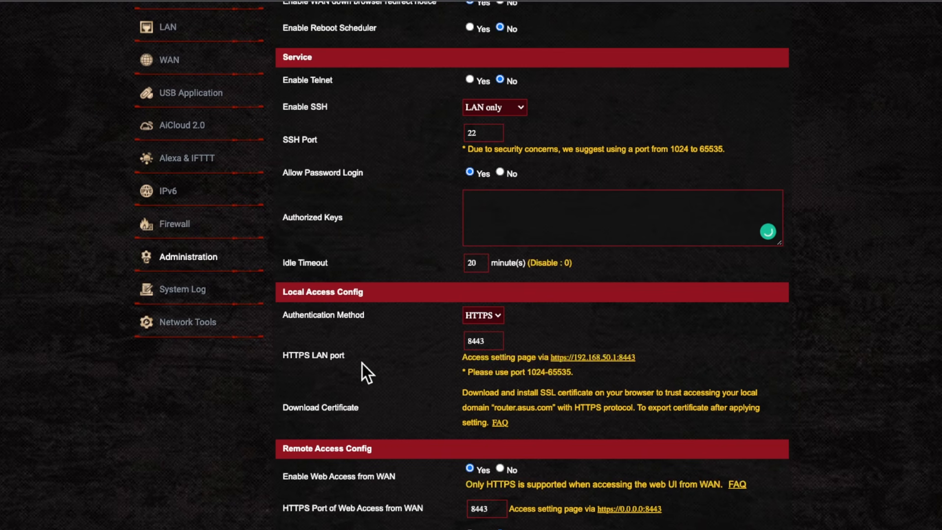
pyautogui.scroll(5, 362, 363)
pyautogui.scroll(3, 362, 363)
pyautogui.scroll(4, 370, 449)
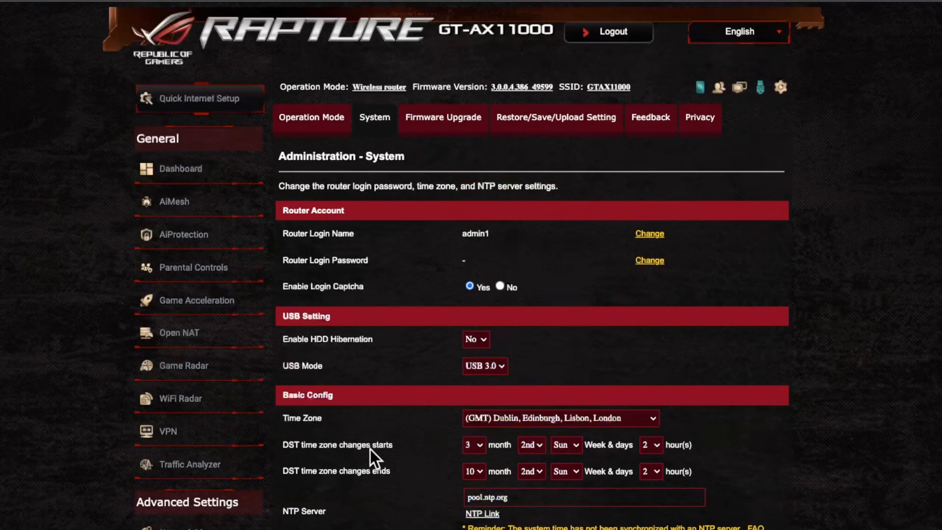
pyautogui.click(187, 239)
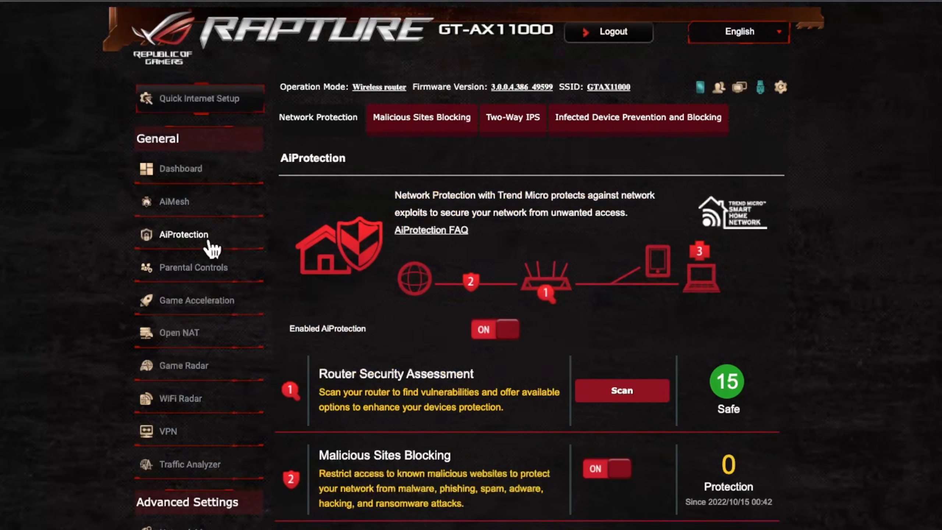
pyautogui.click(631, 393)
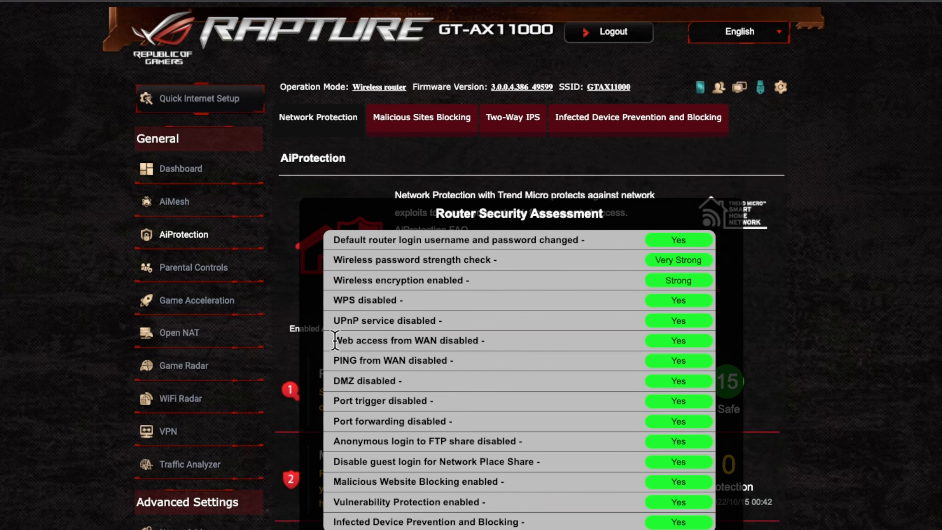
# Examine the "Web access from WAN disabled" item and its status in the Router Security Assessment, and close the report.
pyautogui.moveTo(333, 341); pyautogui.dragTo(498, 343)
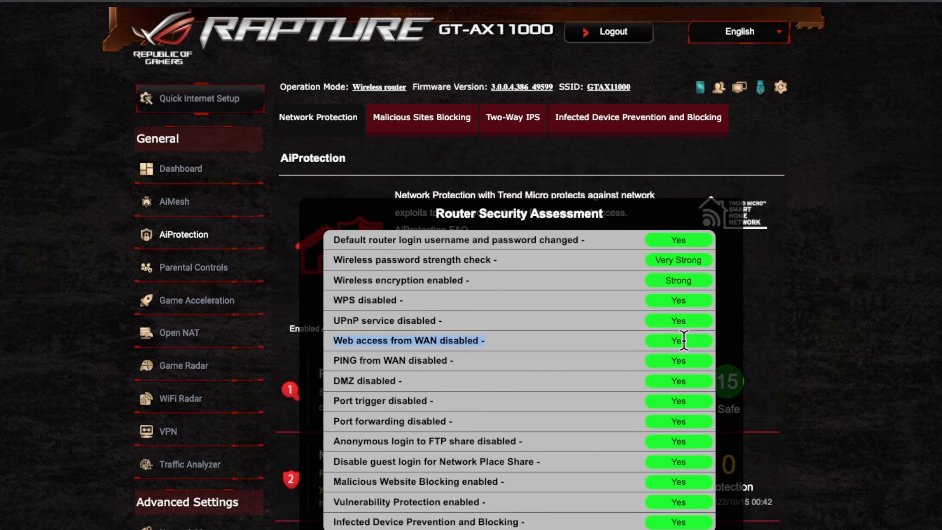
pyautogui.moveTo(663, 341); pyautogui.dragTo(701, 341)
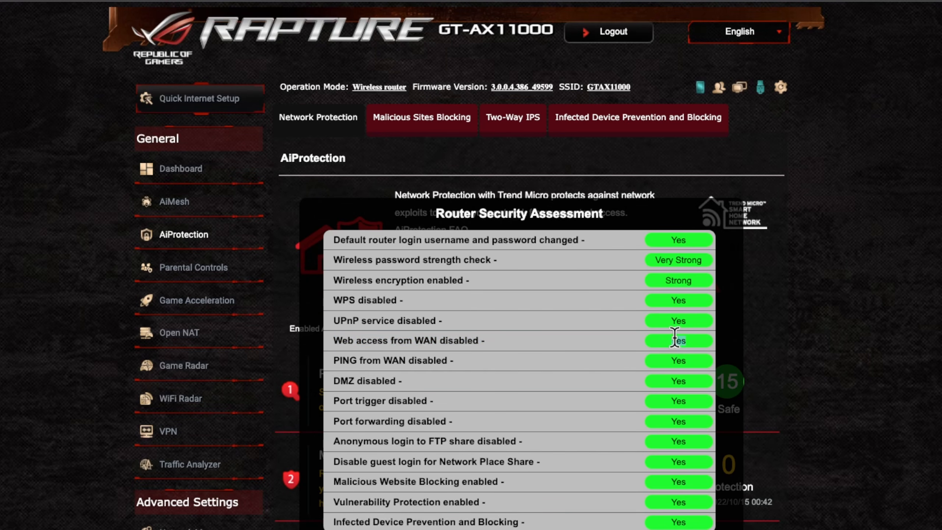
pyautogui.click(592, 342)
pyautogui.moveTo(333, 342); pyautogui.dragTo(693, 342)
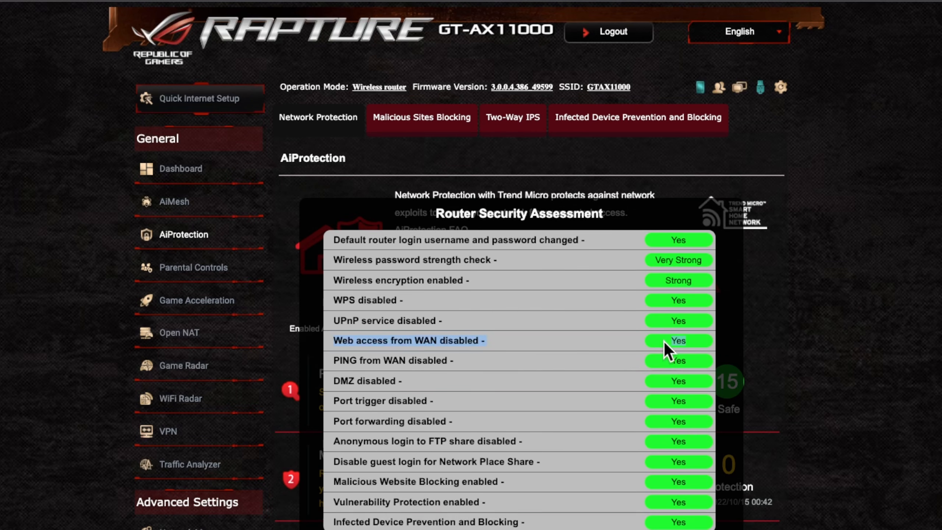
pyautogui.click(503, 342)
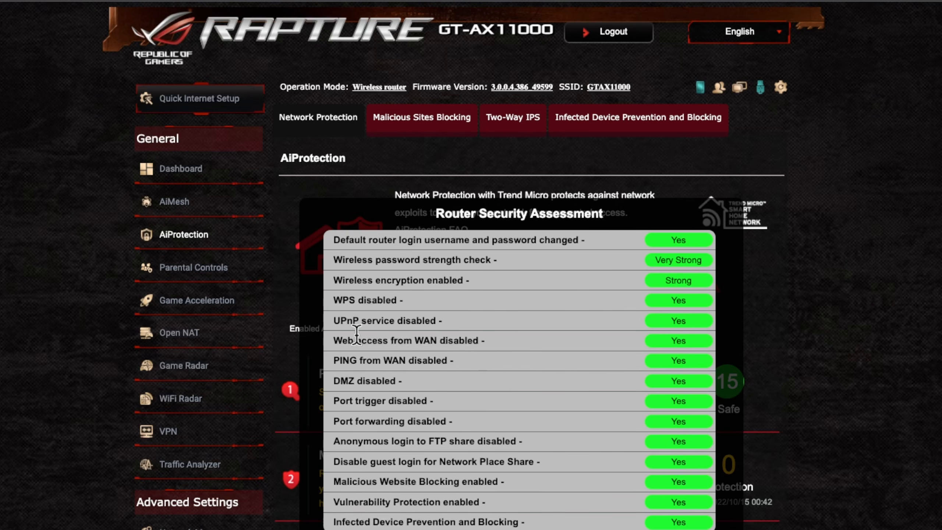
pyautogui.moveTo(673, 339); pyautogui.dragTo(684, 340)
pyautogui.click(630, 337)
pyautogui.click(514, 529)
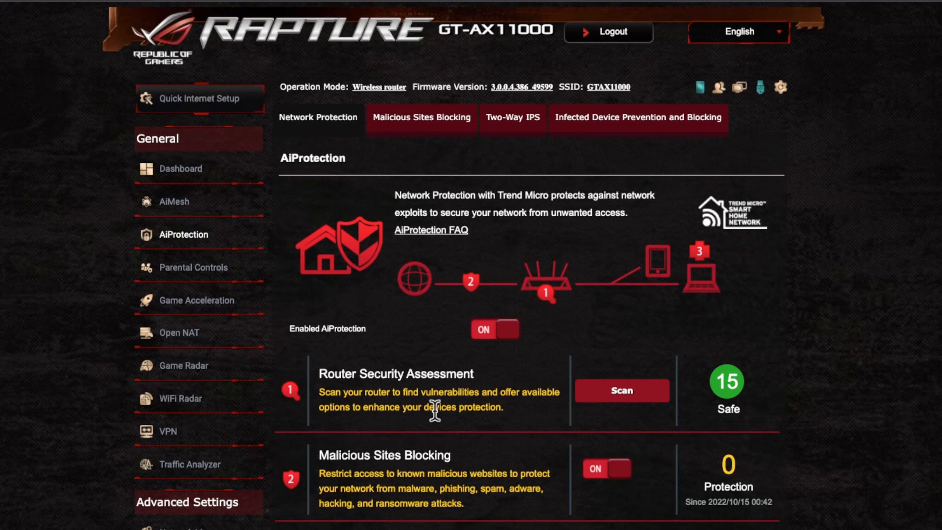
# View the PPTP page of the VPN Server settings.
pyautogui.click(178, 434)
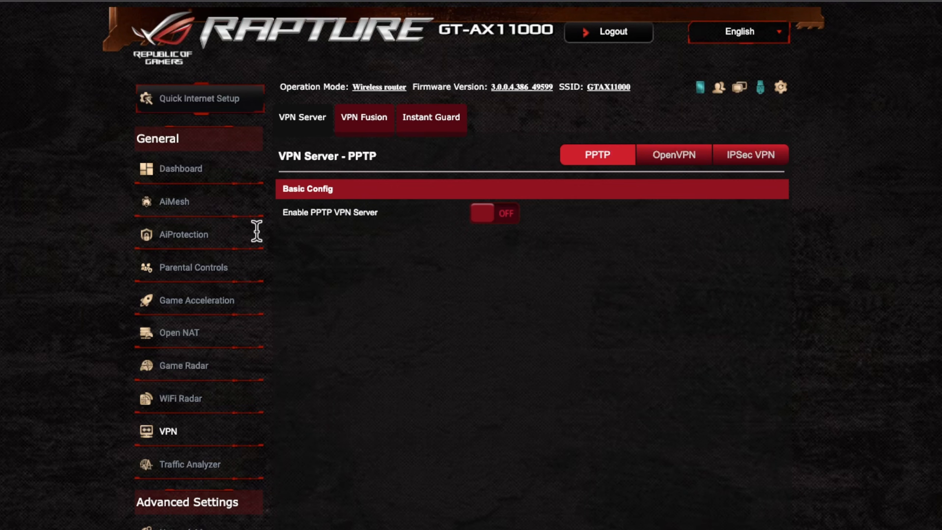
pyautogui.scroll(-1, 112, 451)
pyautogui.scroll(-10, 113, 452)
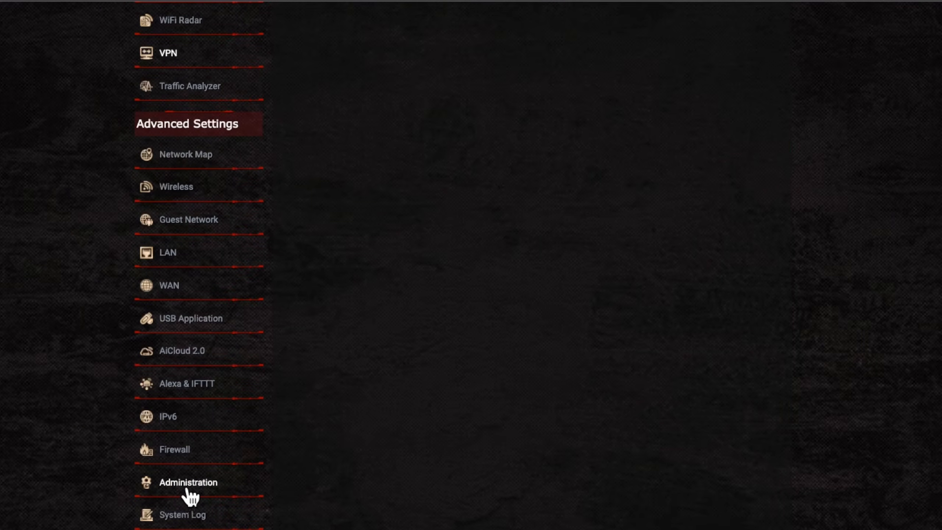
pyautogui.scroll(10, 131, 463)
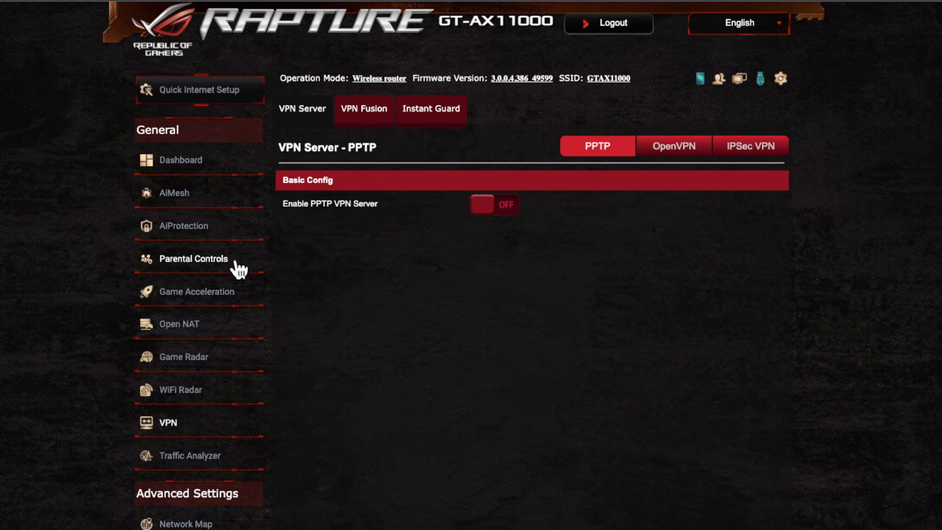
# Rerun the Router Security Assessment from AiProtection and recheck the status of the WAN web access item.
pyautogui.click(188, 228)
pyautogui.click(614, 390)
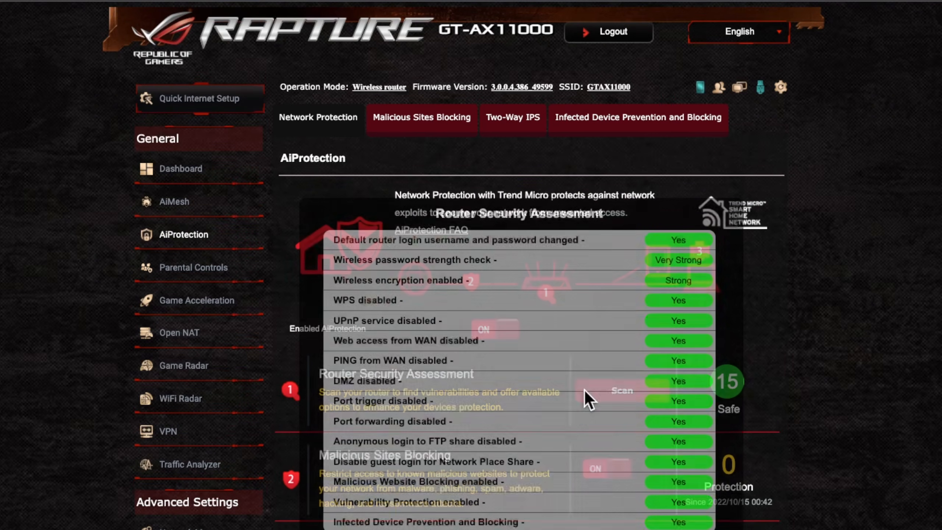
pyautogui.moveTo(332, 340); pyautogui.dragTo(480, 347)
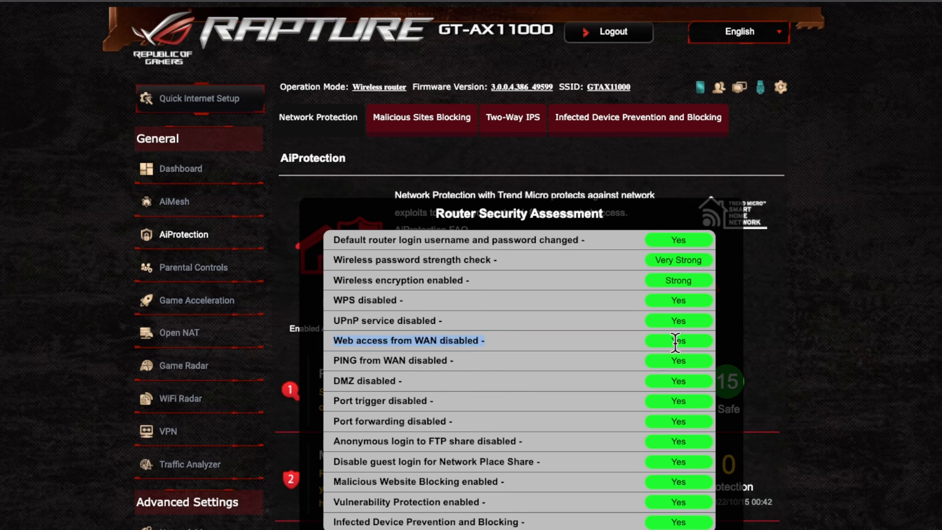
pyautogui.moveTo(672, 341); pyautogui.dragTo(686, 342)
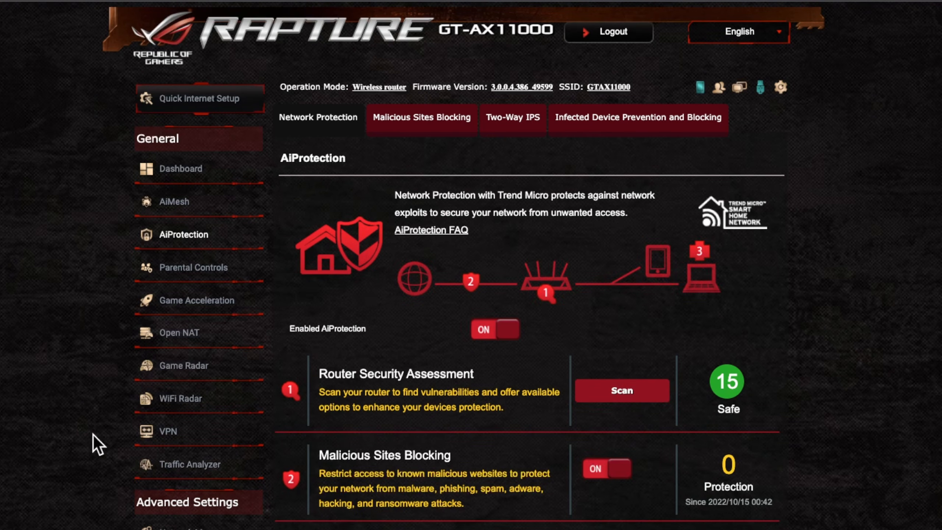
# Look over the AiProtection features and view the General Log of the System Log.
pyautogui.scroll(-3, 93, 435)
pyautogui.scroll(-5, 92, 435)
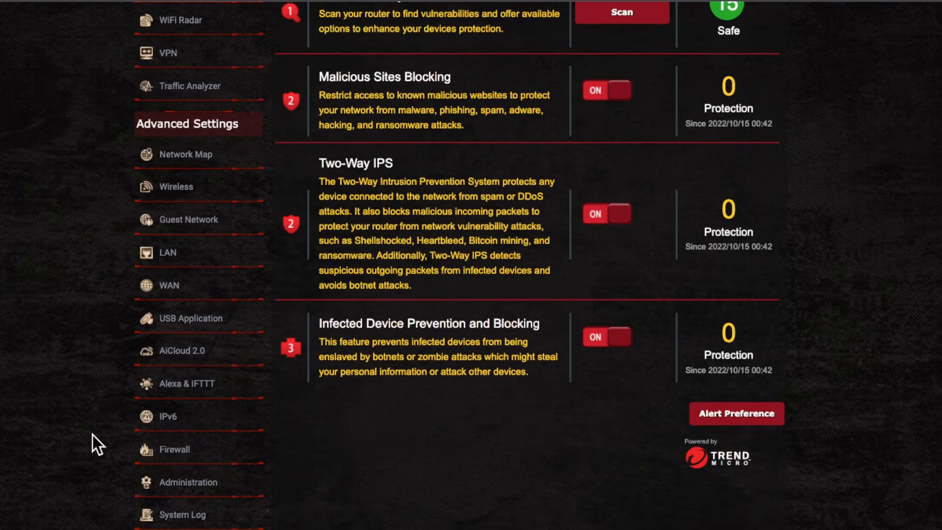
pyautogui.click(190, 520)
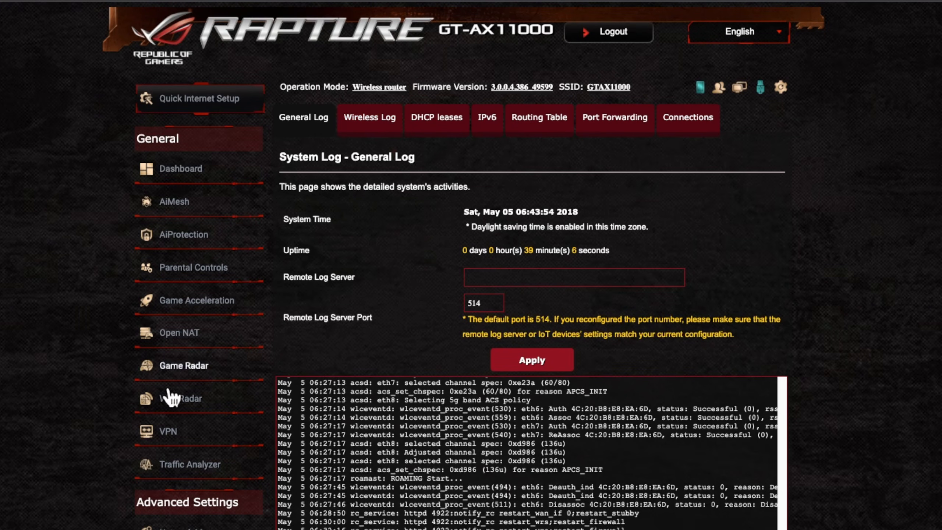
pyautogui.scroll(-1, 100, 461)
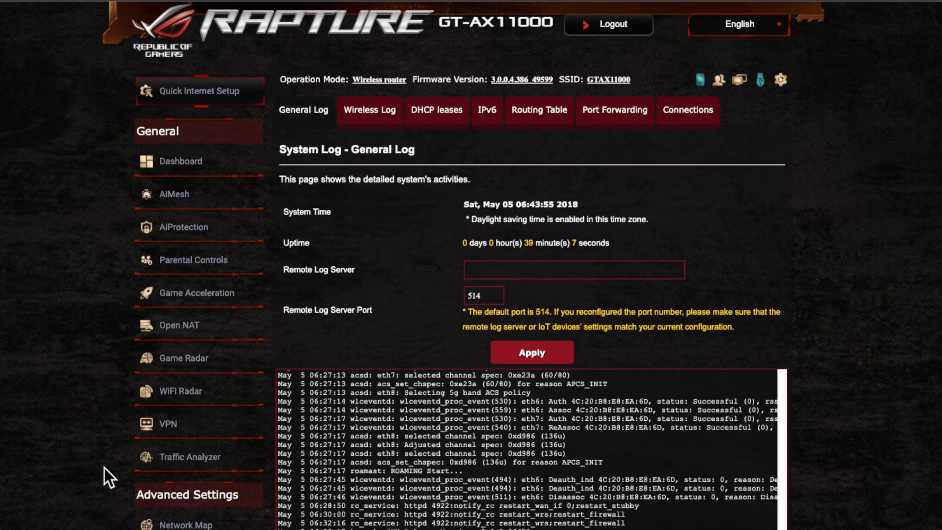
# Review the Statistic, Bandwidth Monitor and Traffic Monitor pages of the Traffic Analyzer.
pyautogui.click(184, 463)
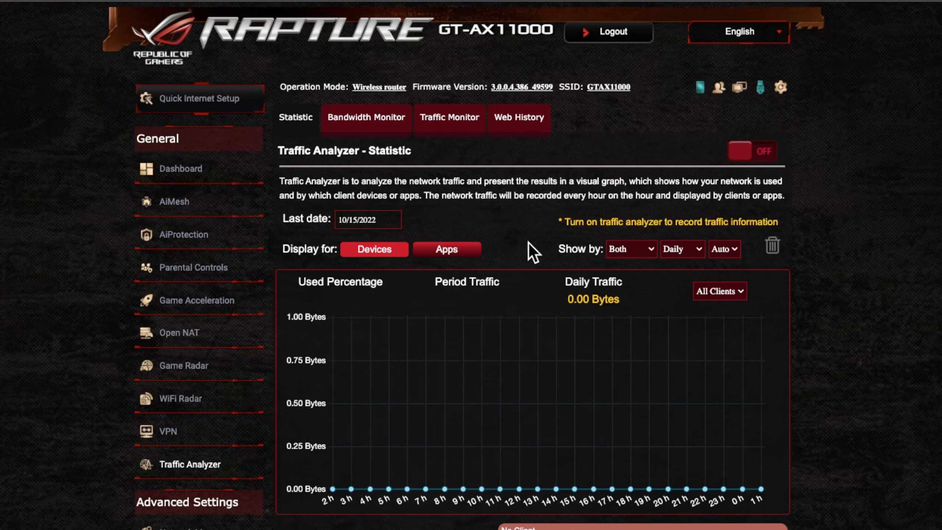
pyautogui.scroll(-1, 528, 244)
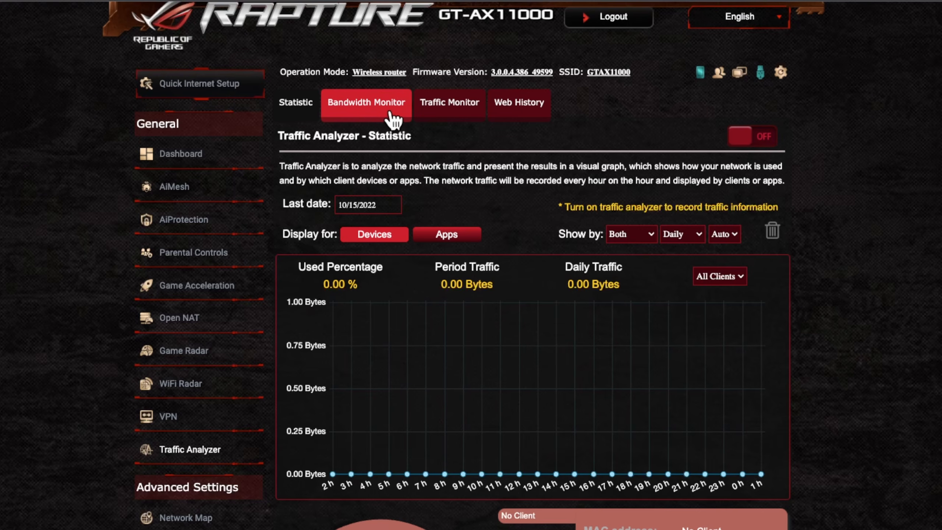
pyautogui.click(354, 114)
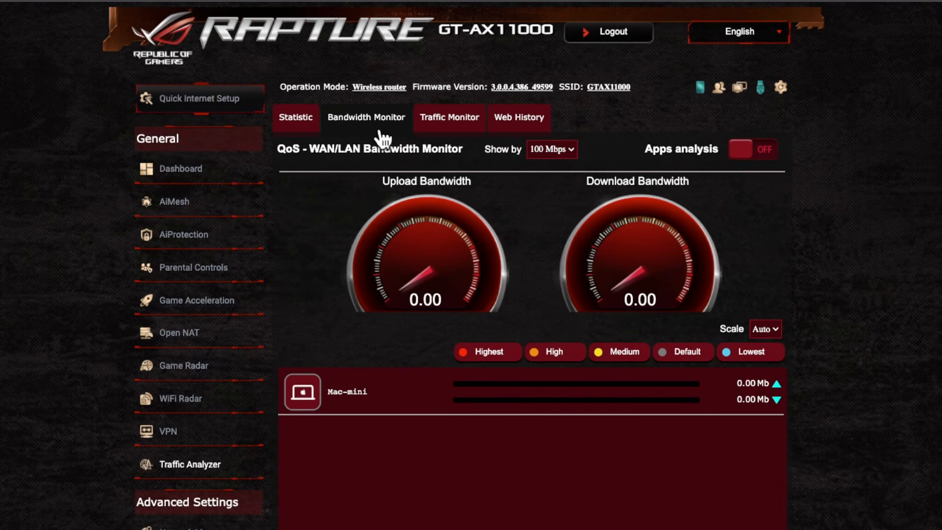
pyautogui.click(454, 118)
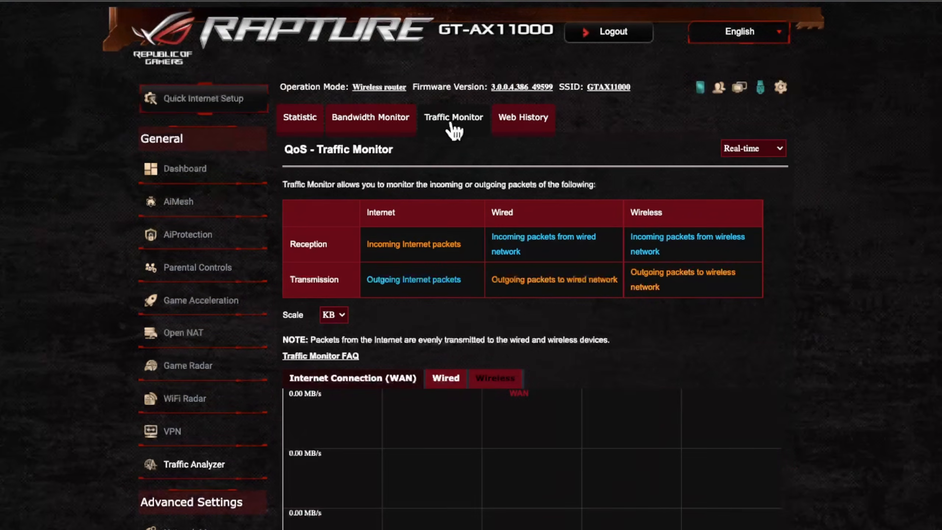
# Go back to the Traffic Analyzer's Statistic page and check the client filter of the traffic graph.
pyautogui.click(296, 119)
pyautogui.scroll(-5, 298, 130)
pyautogui.scroll(5, 298, 130)
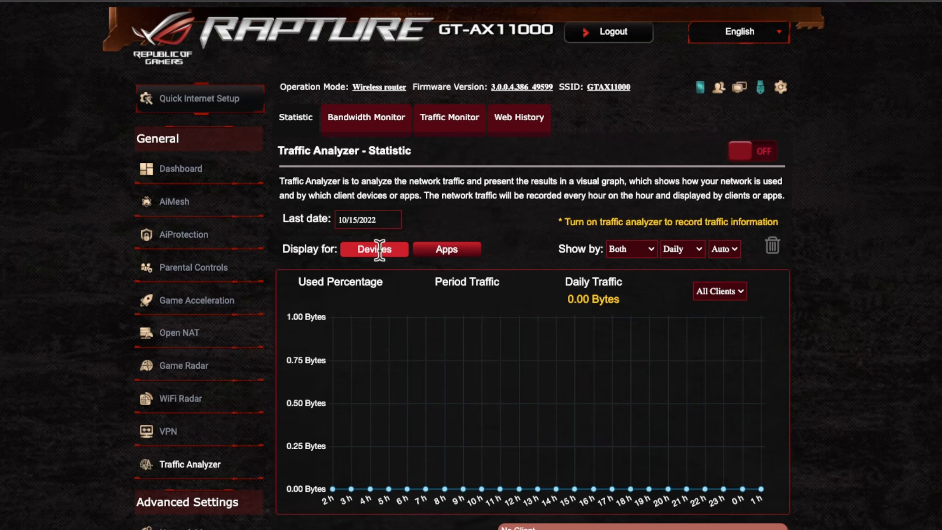
pyautogui.scroll(-1, 590, 254)
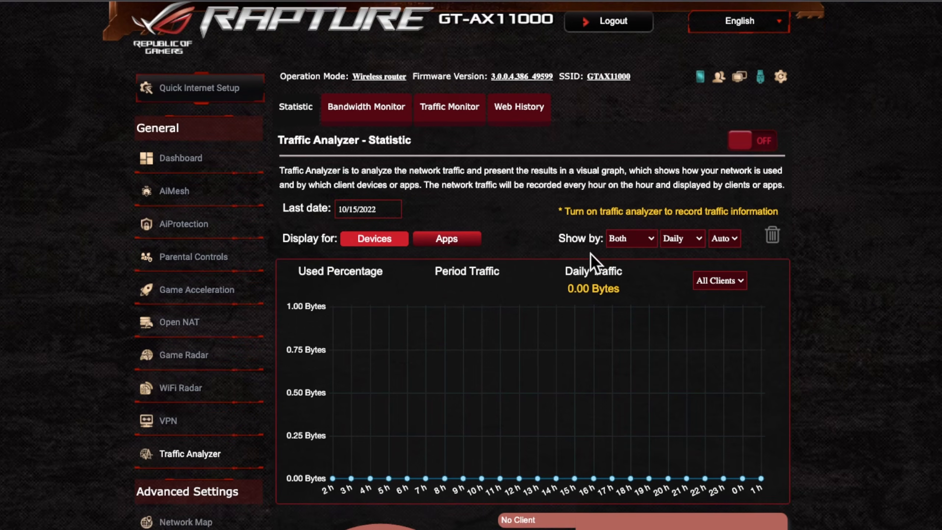
pyautogui.click(725, 284)
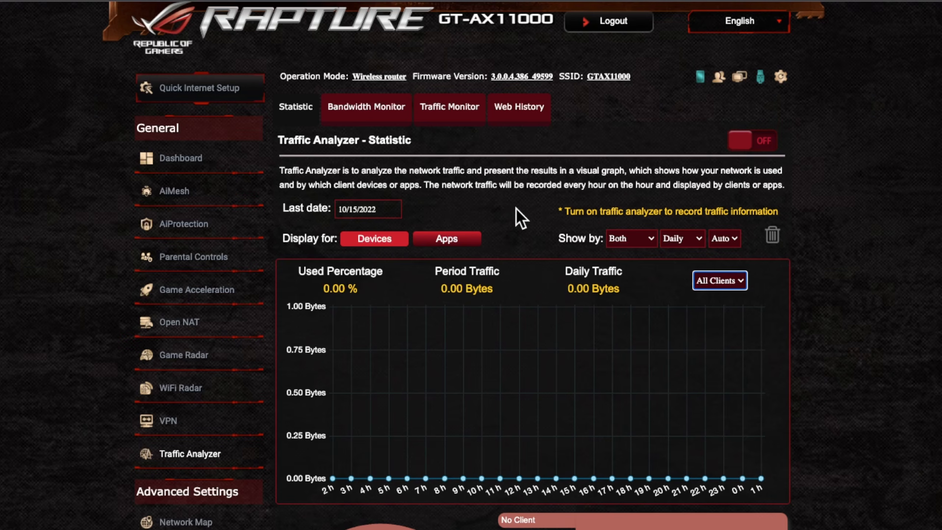
# Look over the Daily Top 5 Clients section of the Statistic page and return to the Dashboard.
pyautogui.scroll(-1, 98, 224)
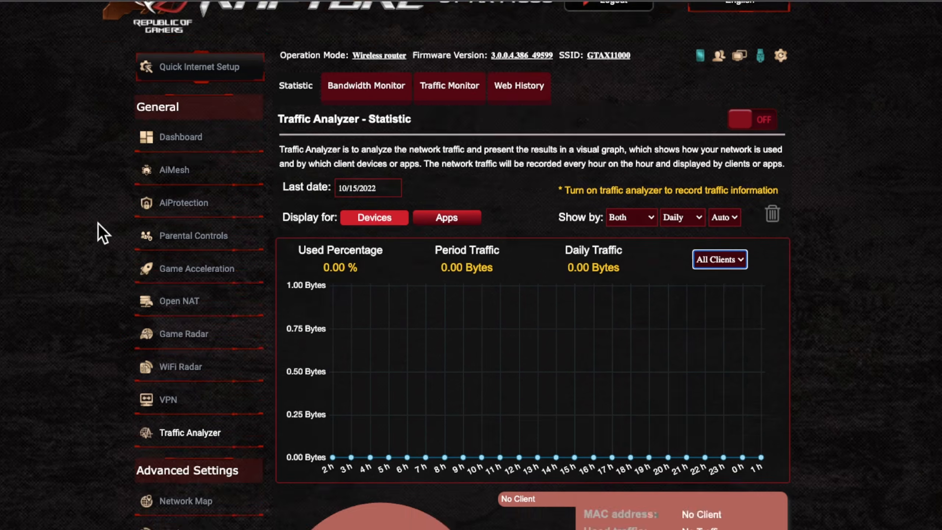
pyautogui.scroll(-8, 98, 223)
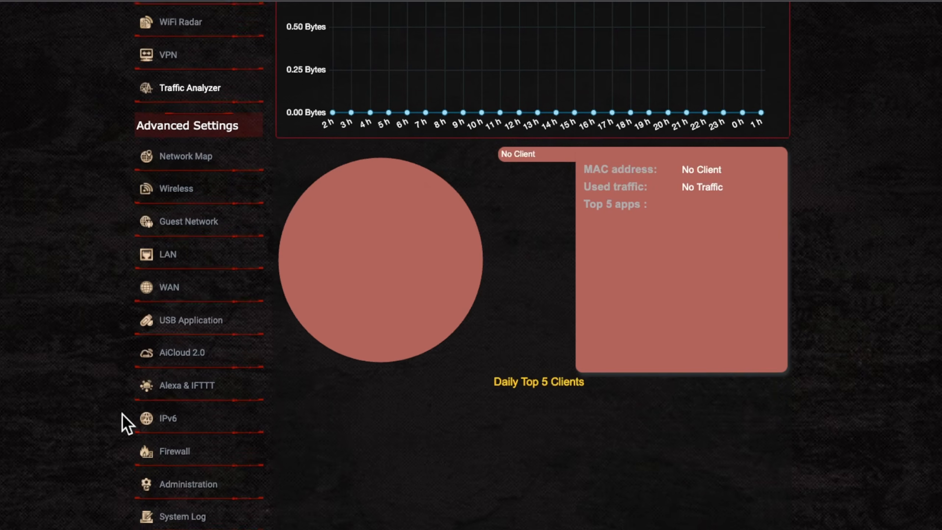
pyautogui.scroll(7, 123, 423)
pyautogui.scroll(2, 122, 415)
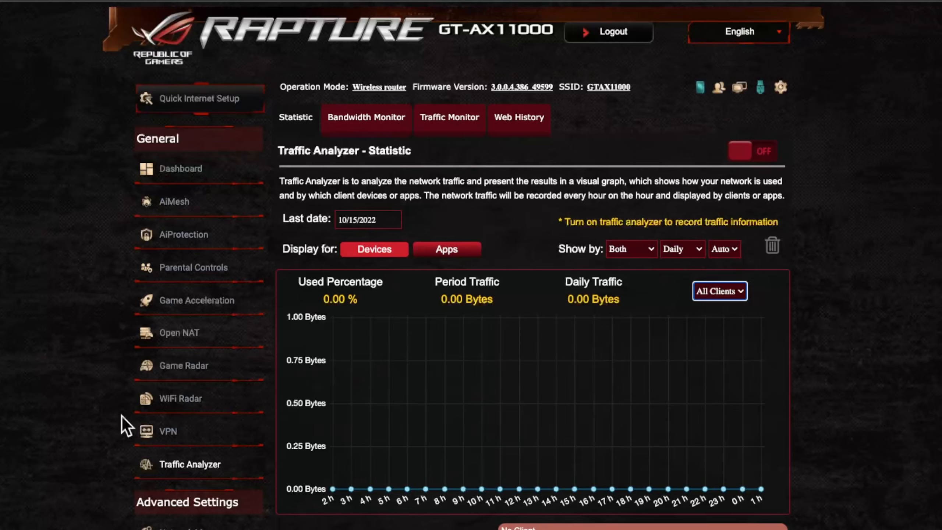
pyautogui.click(177, 177)
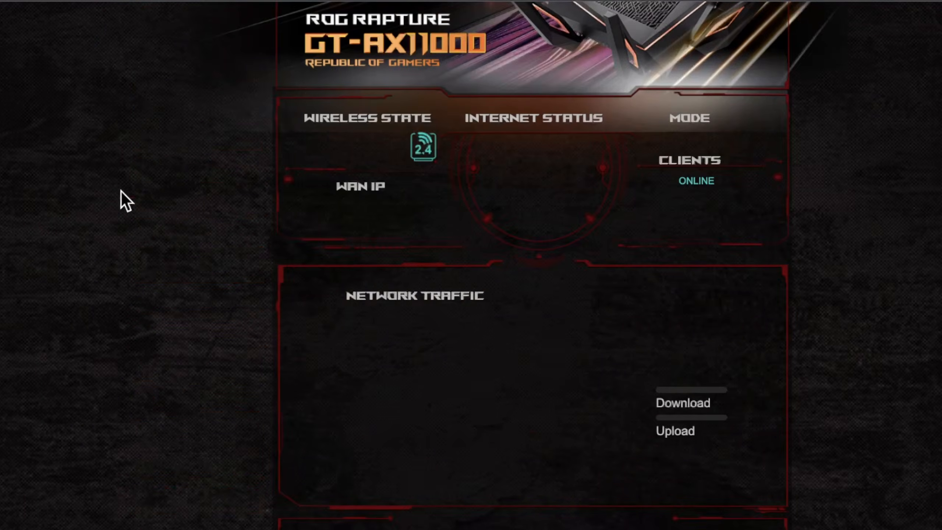